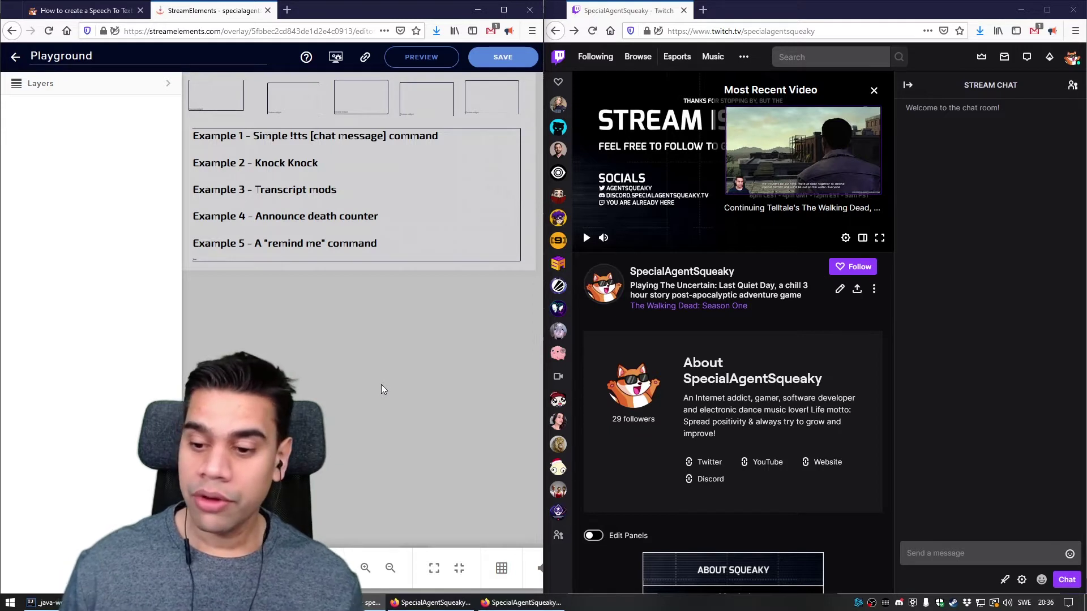
- Put the cursor in the Twitch chat message box beside the StreamElements Playground overlay
{"action": "left_click", "coordinate": [905, 557]}
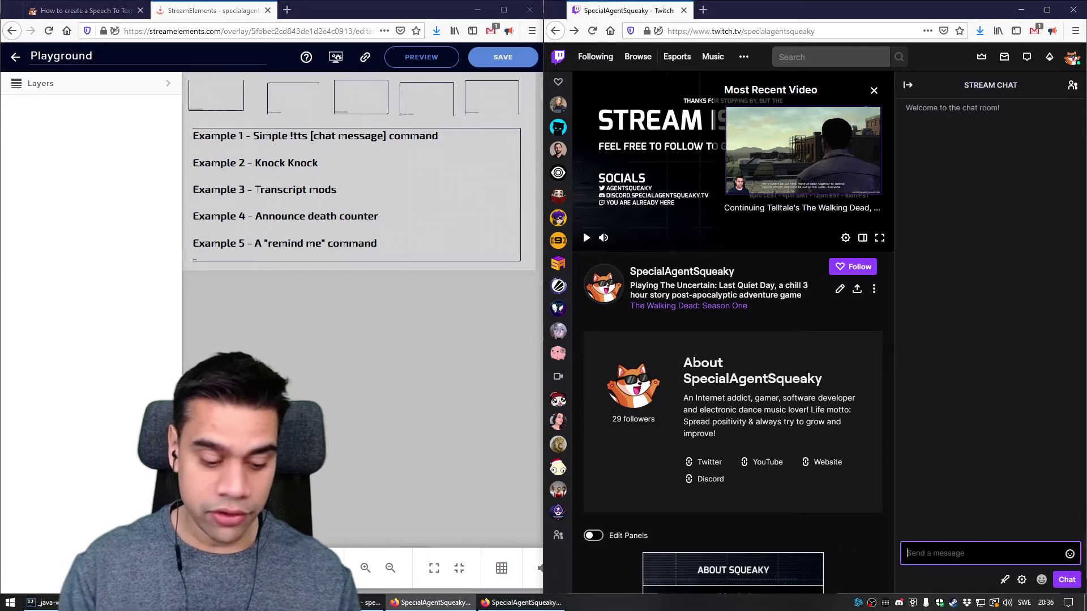
- Send '!tts It's me Mario!' and '!tts Bottom lane needs attention!' in Twitch chat
{"action": "type", "text": "!tts "}
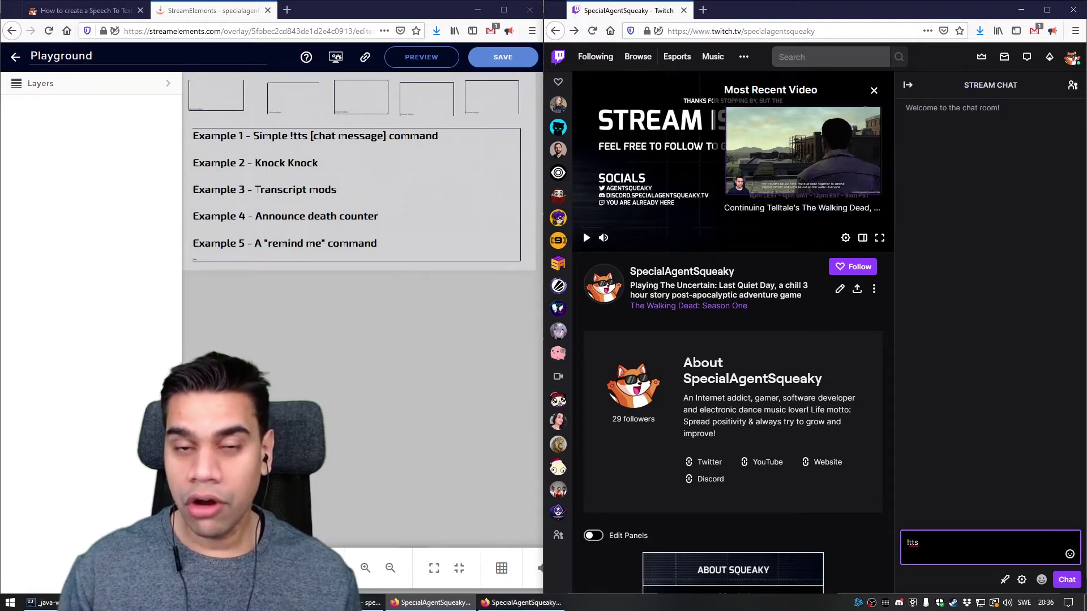
{"action": "type", "text": "It's "}
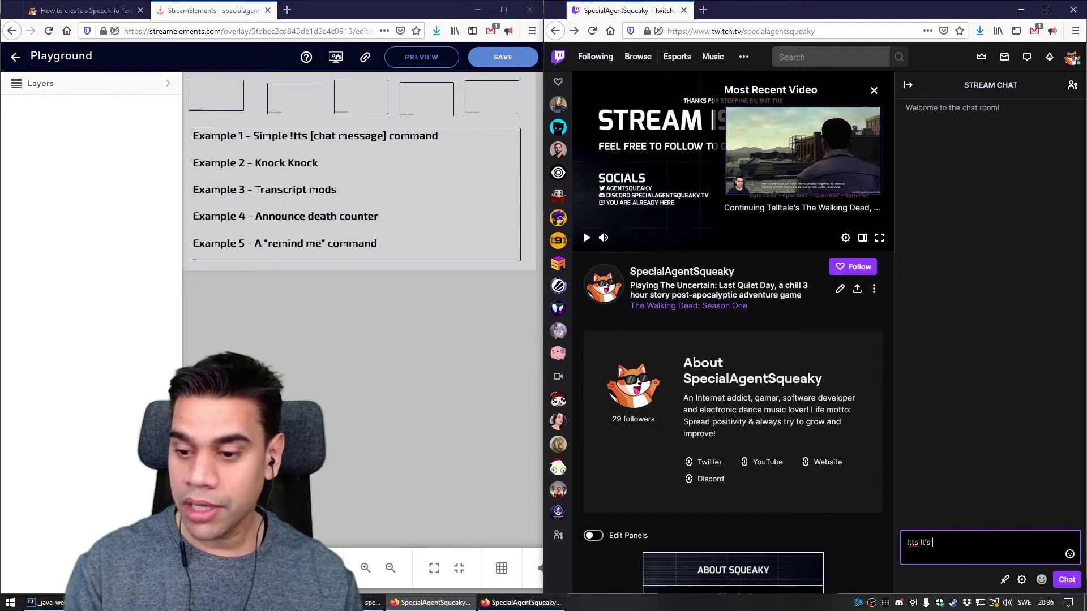
{"action": "type", "text": "me Mari"}
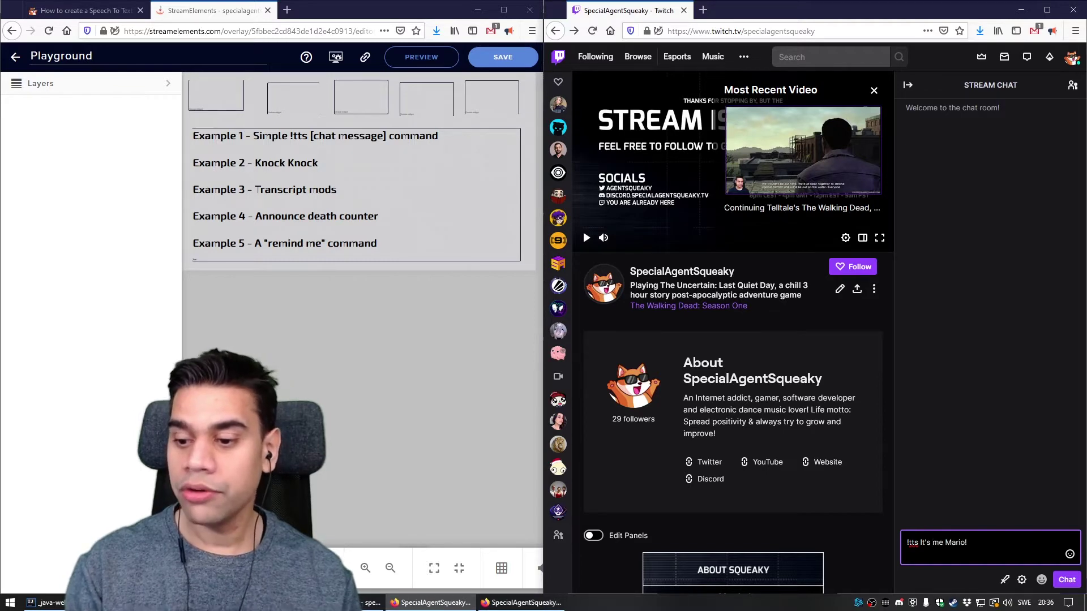
{"action": "type", "text": "o!"}
{"action": "key", "text": "Return"}
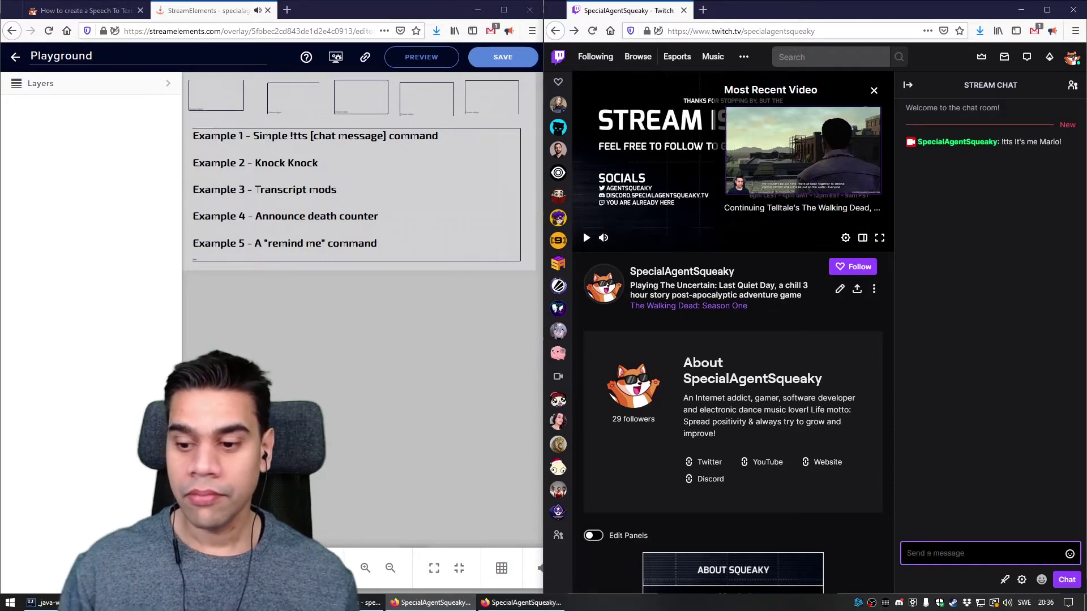
{"action": "type", "text": "!tt"}
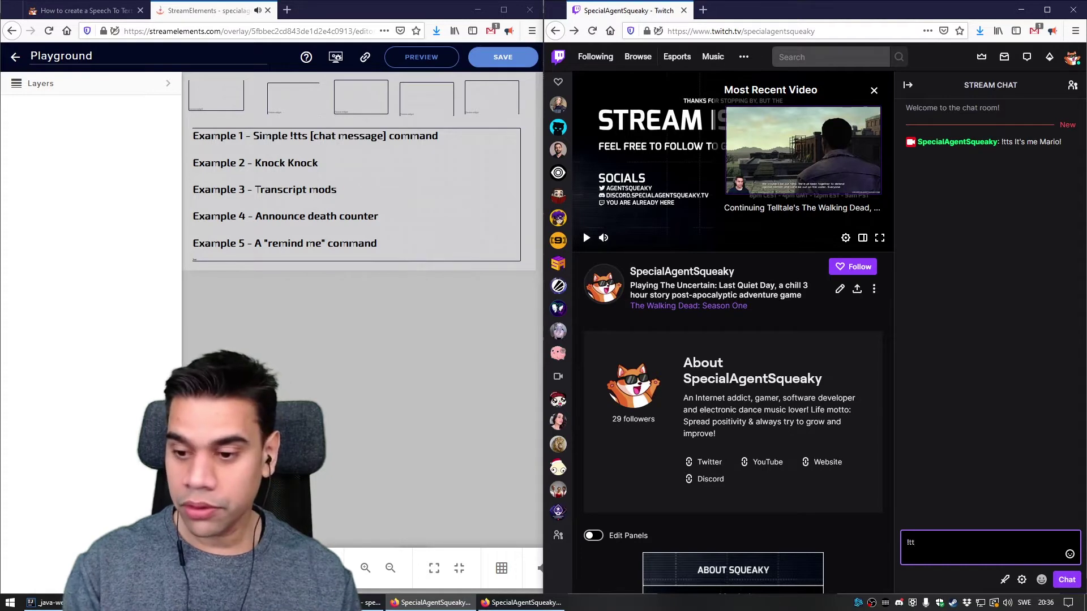
{"action": "type", "text": "s B"}
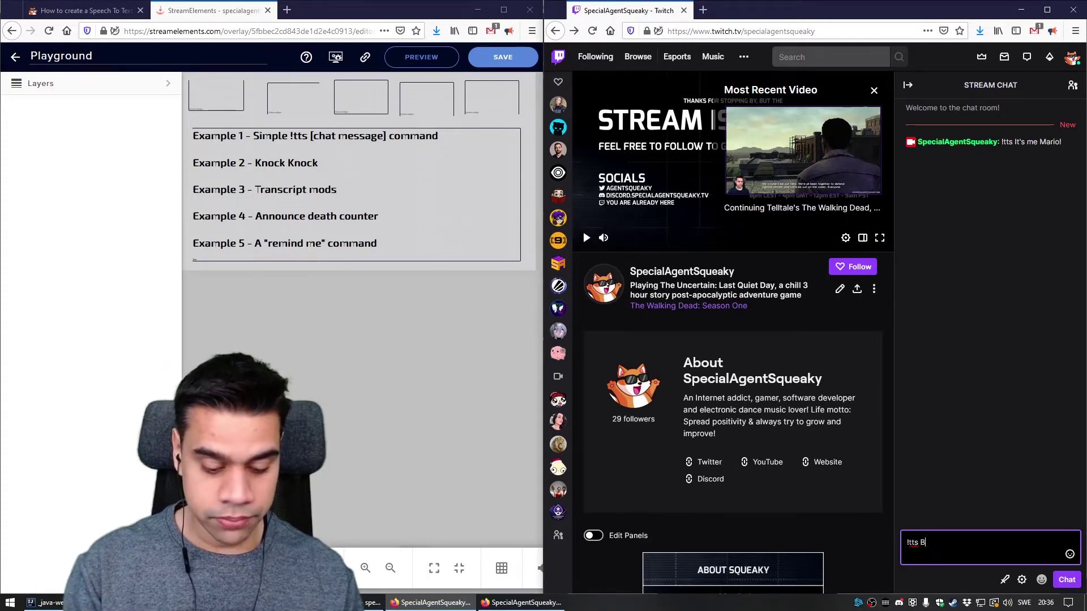
{"action": "type", "text": "ottom lane needs attention!"}
{"action": "key", "text": "Return"}
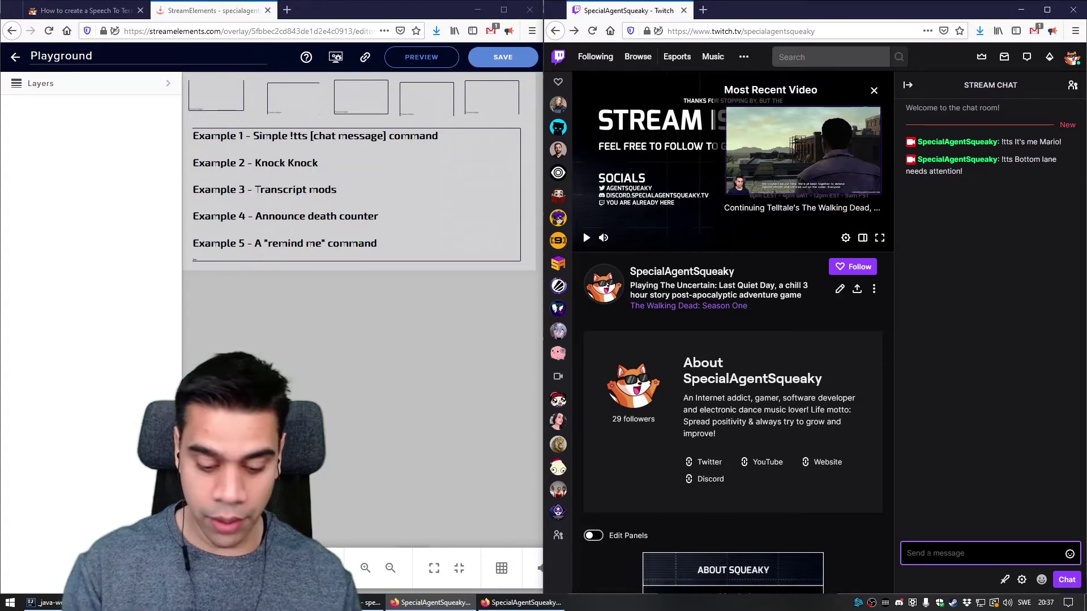
- Send 'knock knock' in the Twitch chat twice
{"action": "type", "text": "knock knock"}
{"action": "key", "text": "Return"}
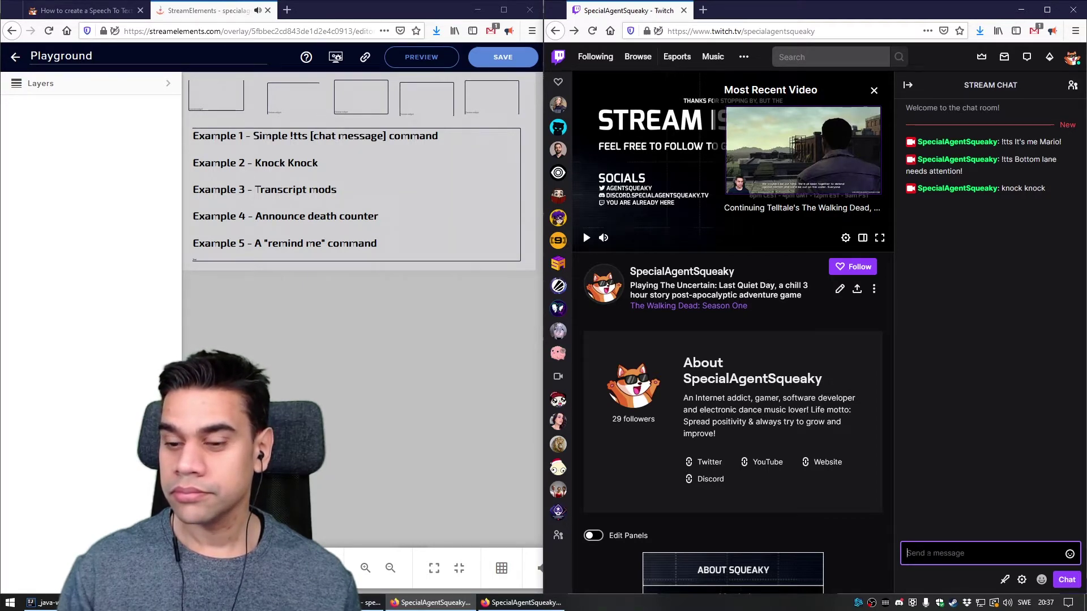
{"action": "type", "text": "knock knock"}
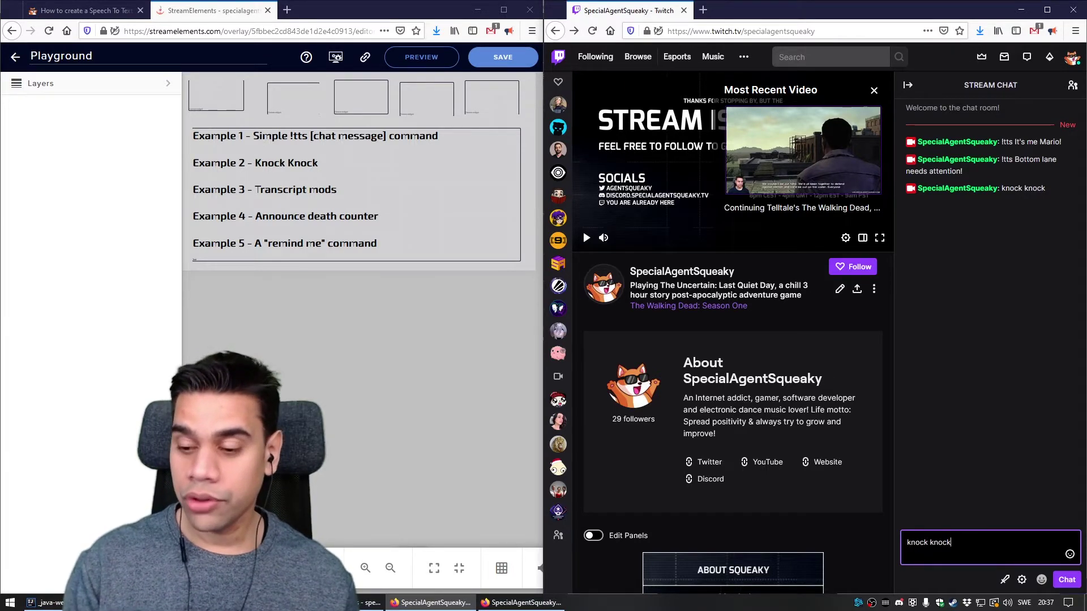
{"action": "key", "text": "Return"}
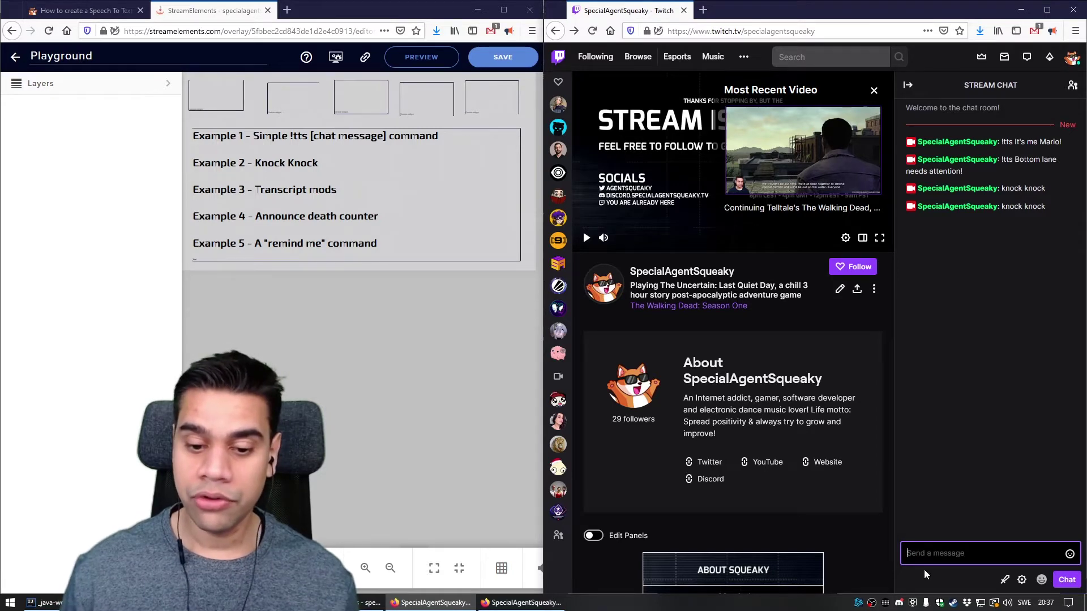
- From the second viewer's window, post 'Giveaway in 5 mins!' and 'When are you going to be good at this game?'
{"action": "left_click", "coordinate": [520, 602]}
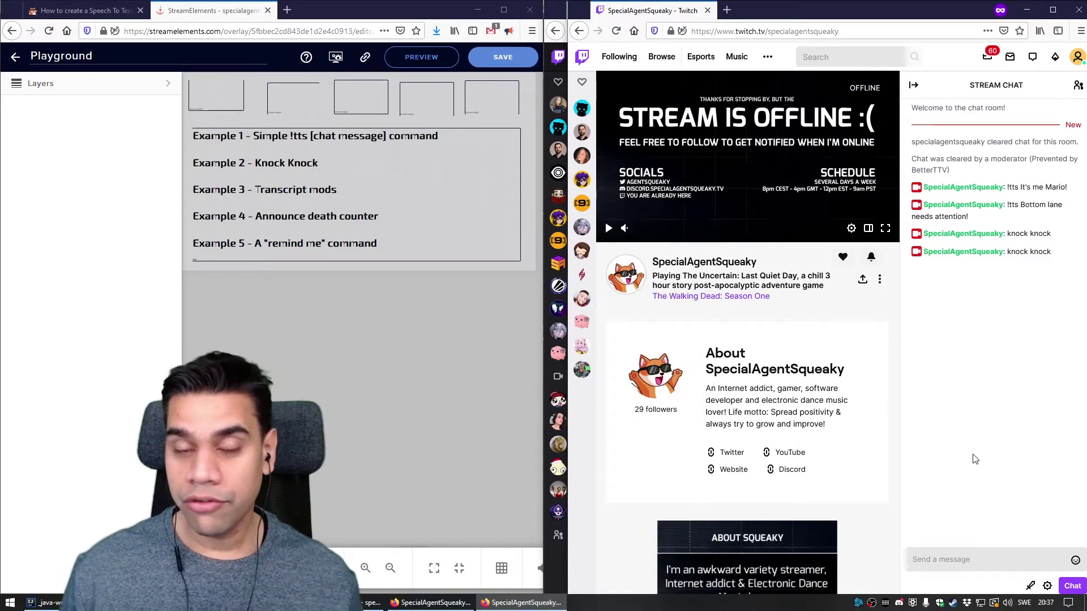
{"action": "left_click", "coordinate": [960, 566]}
{"action": "type", "text": "Giveaway in 5 mins!"}
{"action": "key", "text": "Return"}
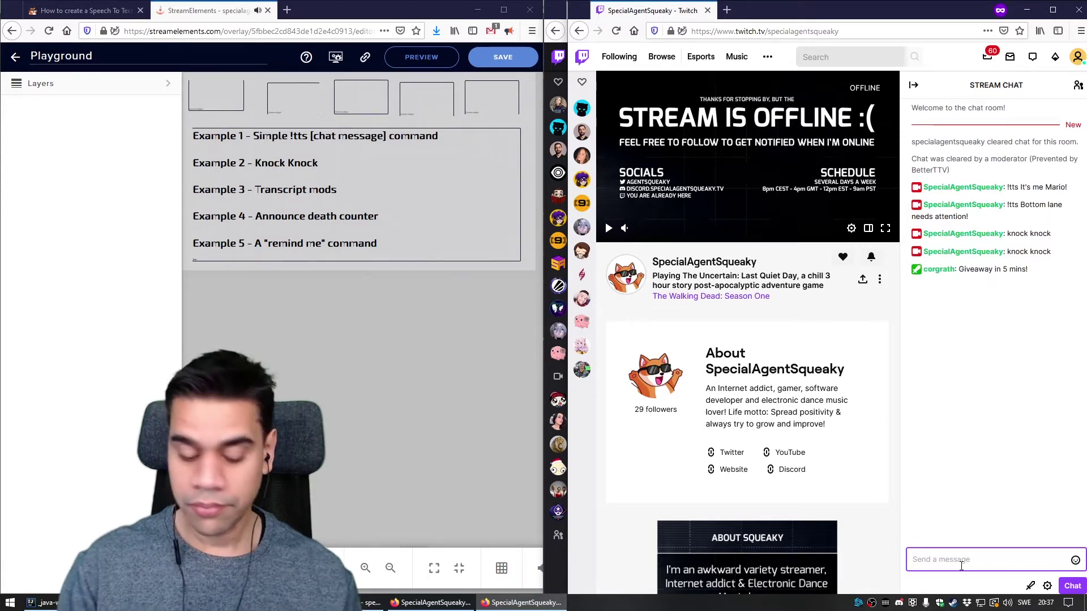
{"action": "type", "text": "When are you going to be good at this game?"}
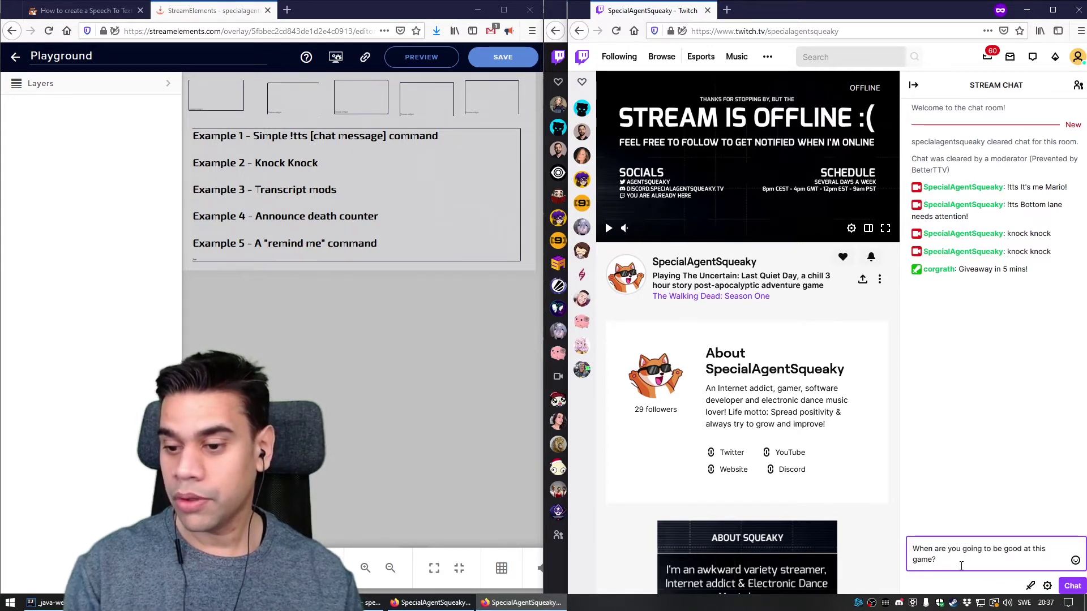
{"action": "key", "text": "Return"}
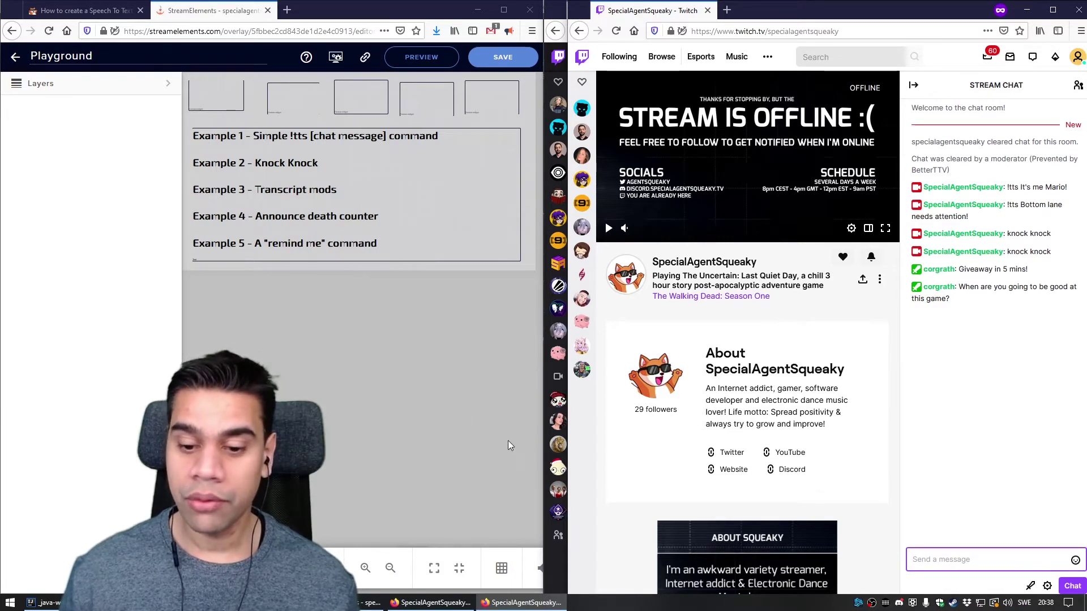
- From the streamer's Twitch window, send '!death' twice to raise the death count
{"action": "left_click", "coordinate": [557, 14]}
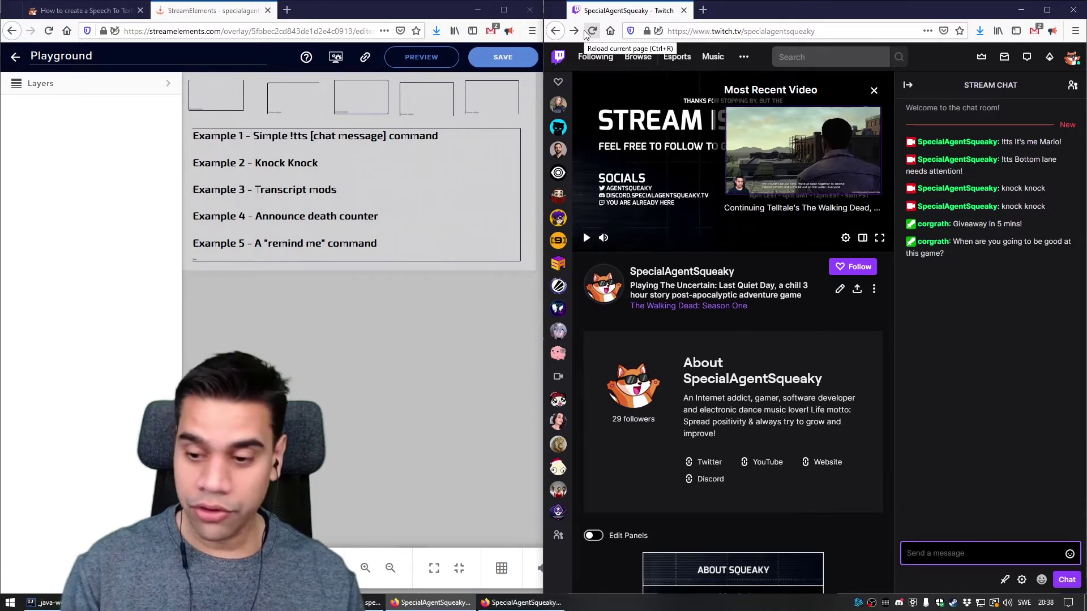
{"action": "type", "text": "!death"}
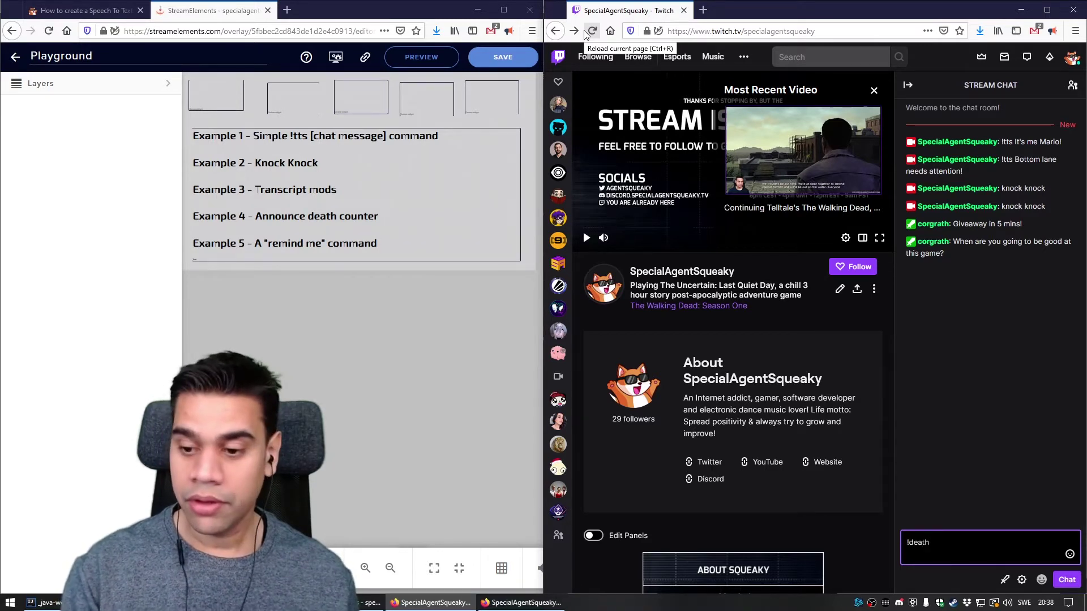
{"action": "key", "text": "Return"}
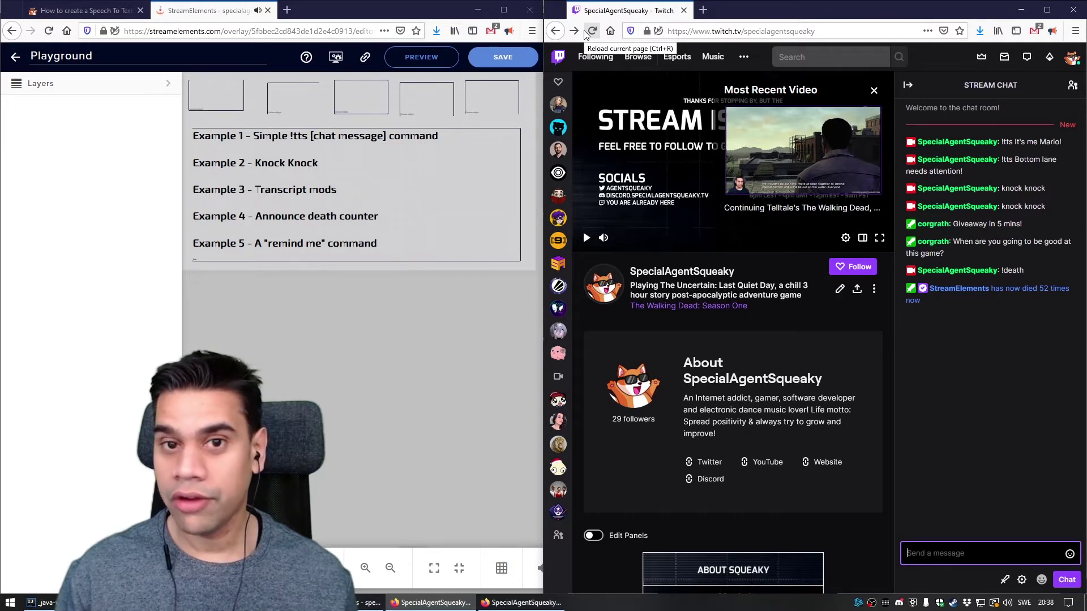
{"action": "type", "text": "!deat"}
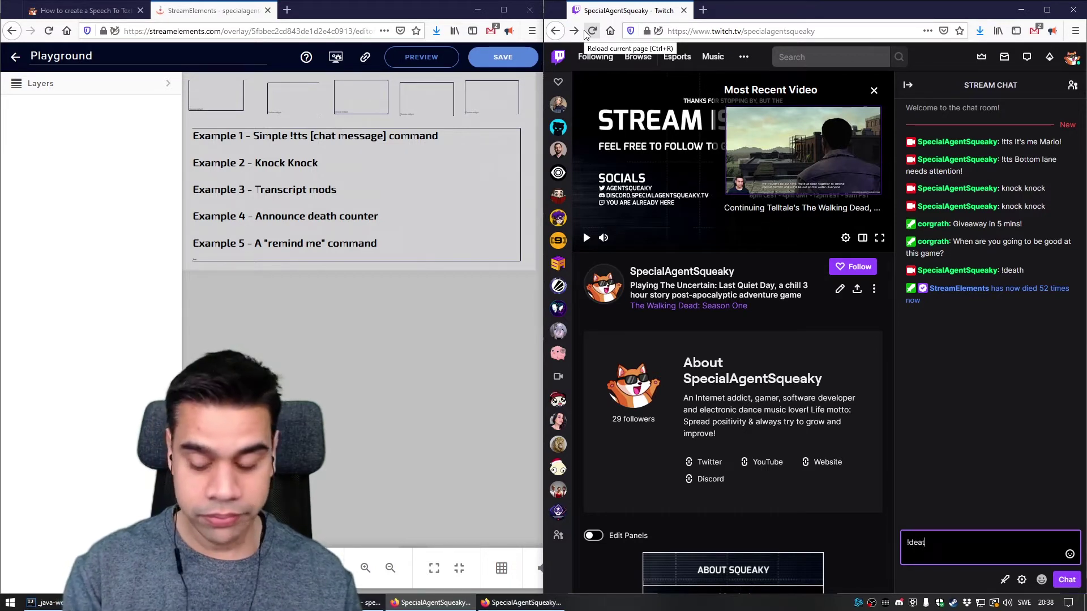
{"action": "type", "text": "h"}
{"action": "key", "text": "Return"}
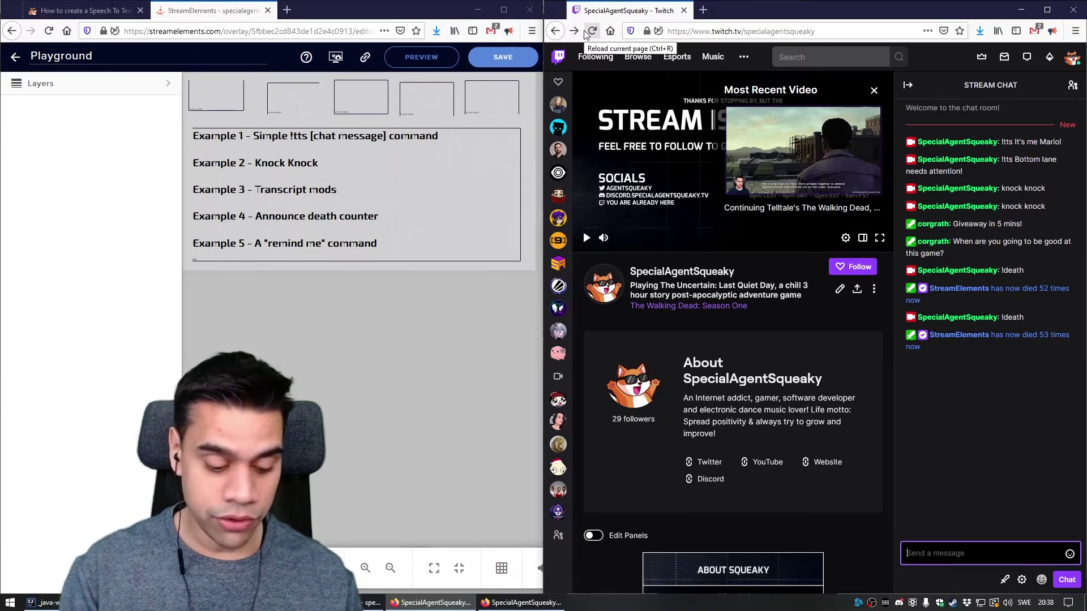
- Send the reminder request '!remindme 5 Do giveaway!' in Twitch chat
{"action": "type", "text": "!remindme 5"}
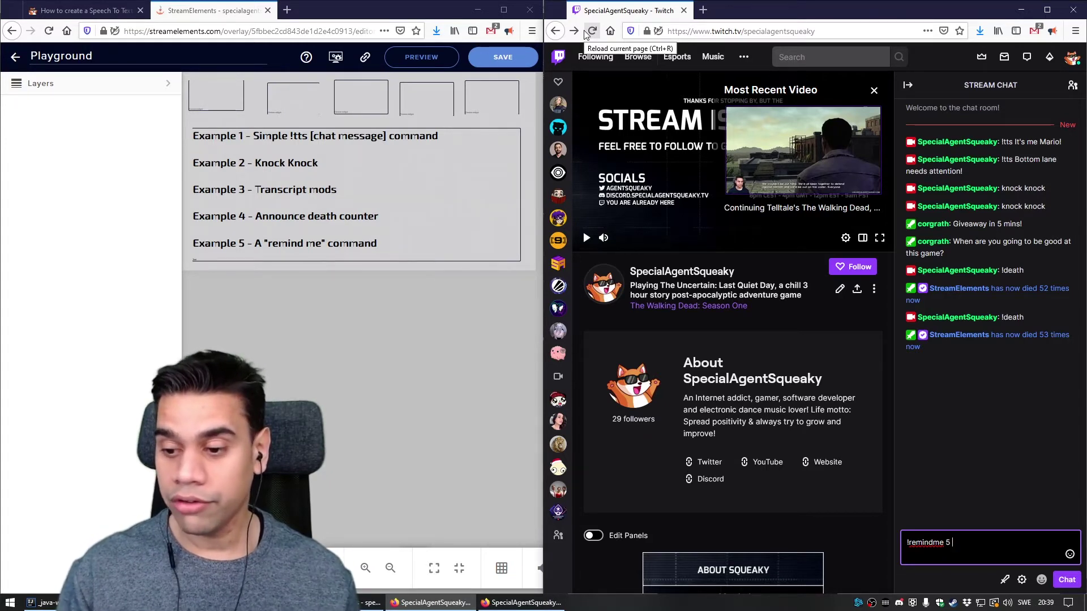
{"action": "type", "text": "Do giveaway!"}
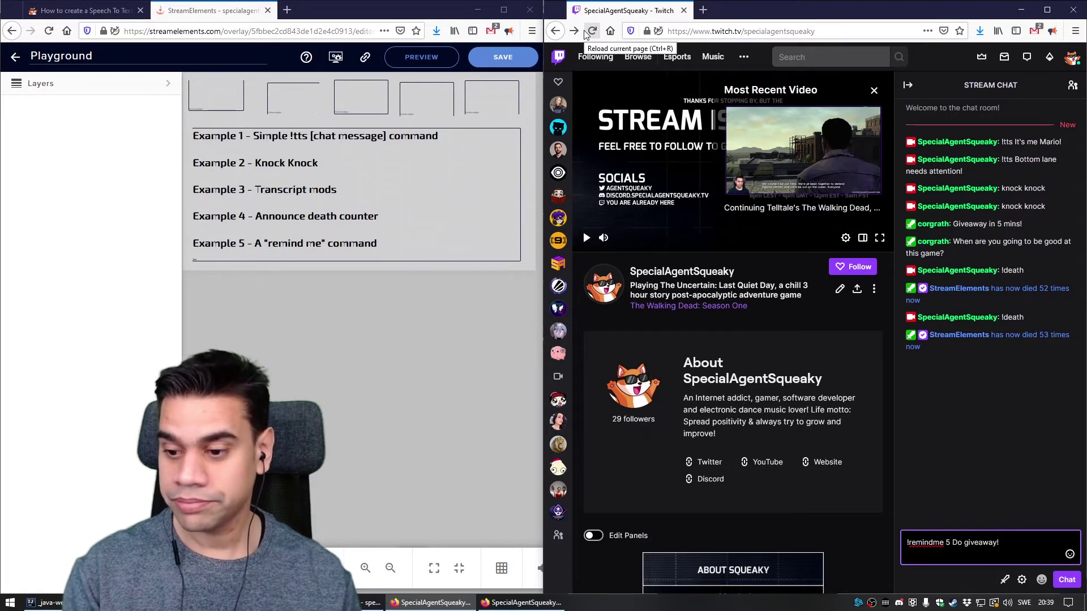
{"action": "key", "text": "Return"}
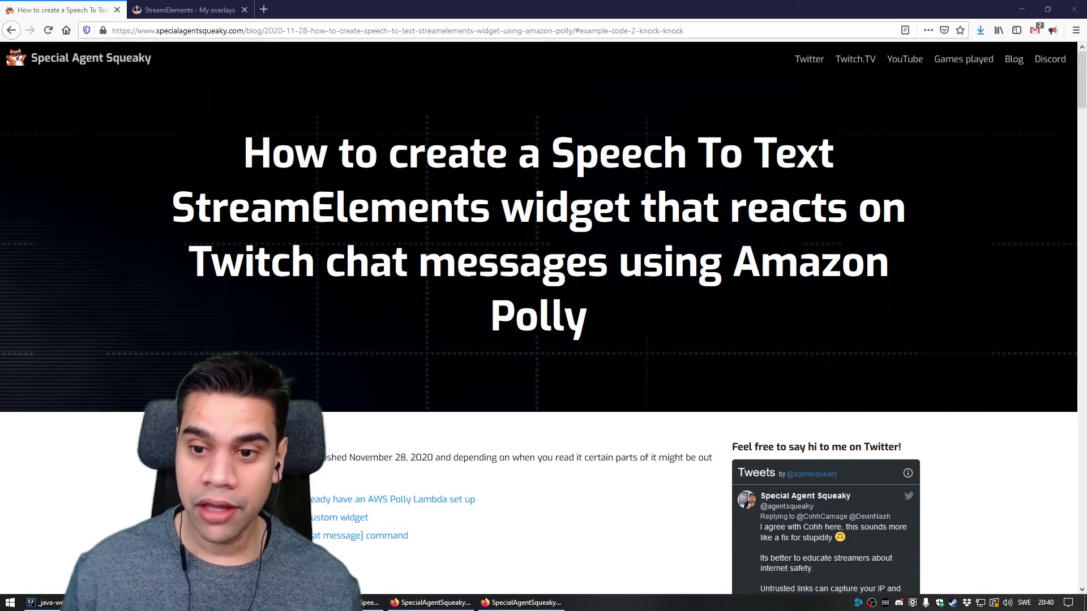
{"action": "scroll", "coordinate": [281, 291], "scroll_direction": "down", "scroll_amount": 3}
{"action": "scroll", "coordinate": [121, 365], "scroll_direction": "down", "scroll_amount": 10}
{"action": "scroll", "coordinate": [126, 367], "scroll_direction": "down", "scroll_amount": 15}
{"action": "scroll", "coordinate": [113, 355], "scroll_direction": "down", "scroll_amount": 12}
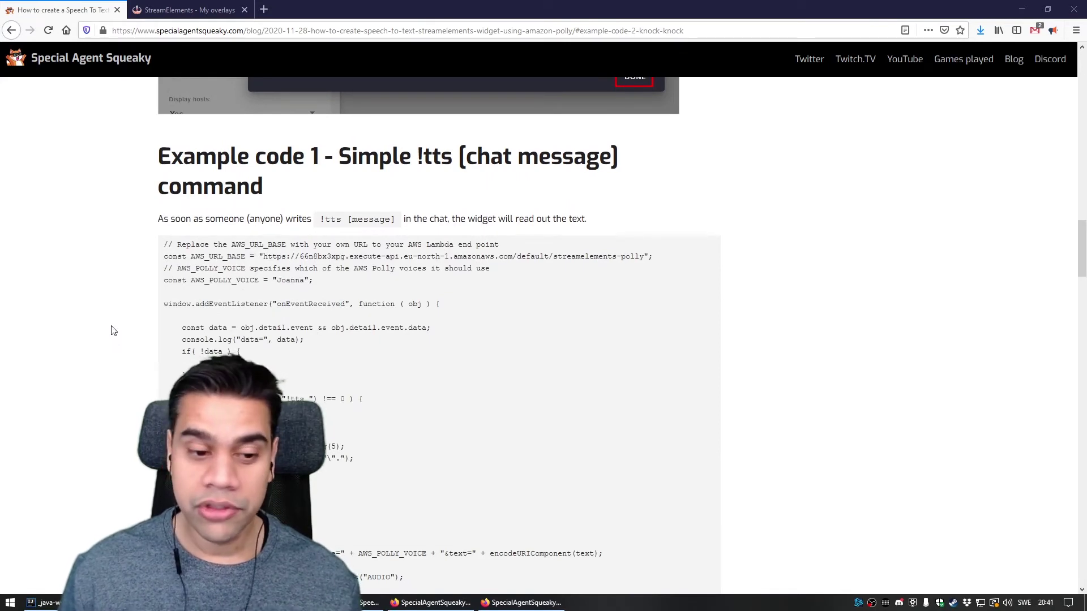
{"action": "scroll", "coordinate": [113, 334], "scroll_direction": "down", "scroll_amount": 11}
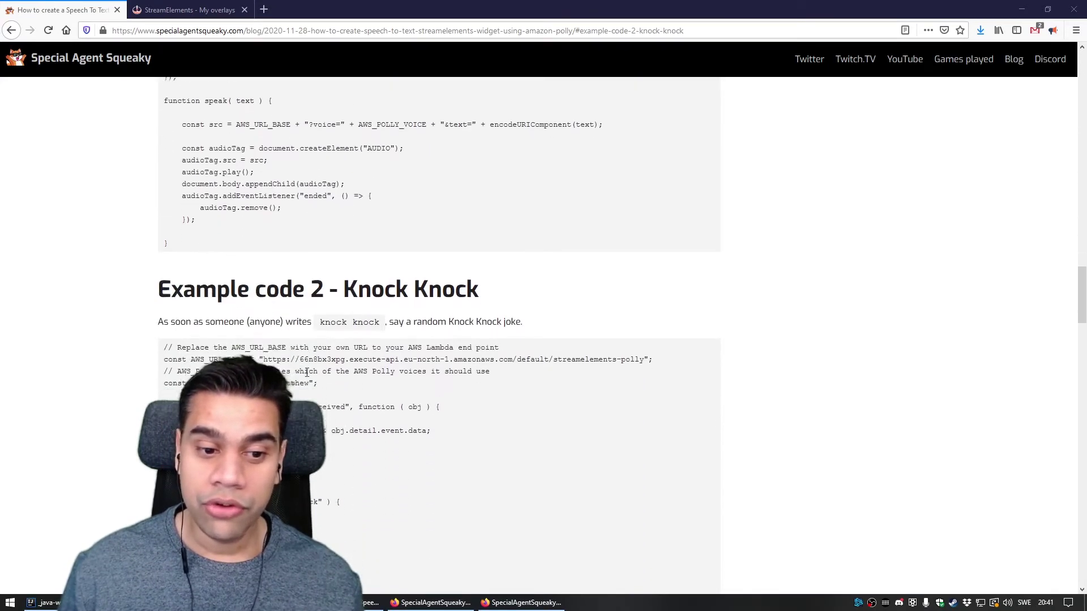
{"action": "scroll", "coordinate": [306, 372], "scroll_direction": "down", "scroll_amount": 18}
{"action": "scroll", "coordinate": [121, 409], "scroll_direction": "down", "scroll_amount": 20}
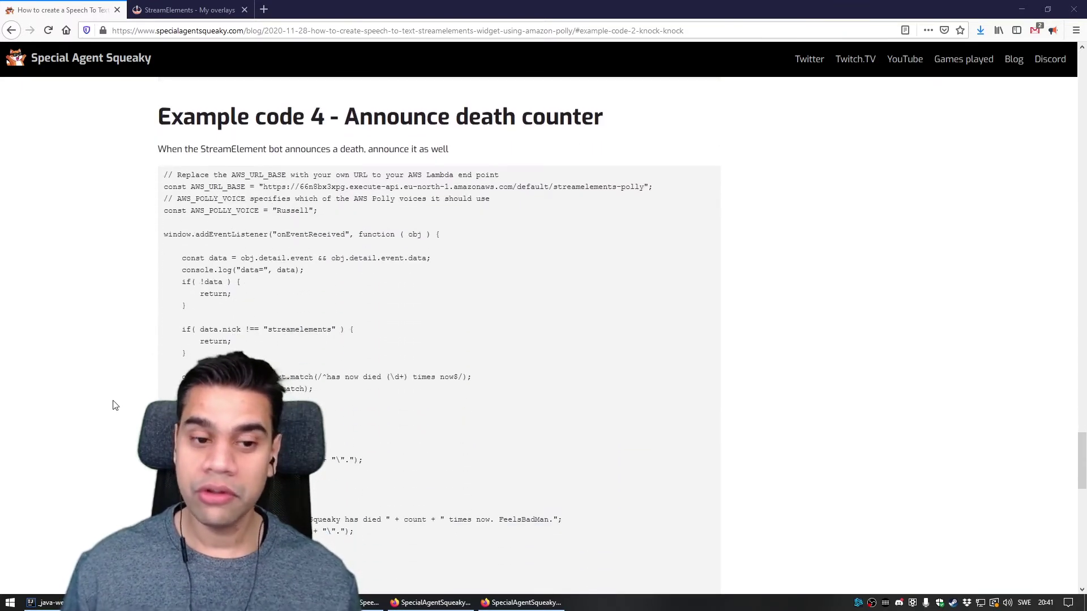
{"action": "scroll", "coordinate": [115, 405], "scroll_direction": "up", "scroll_amount": 20}
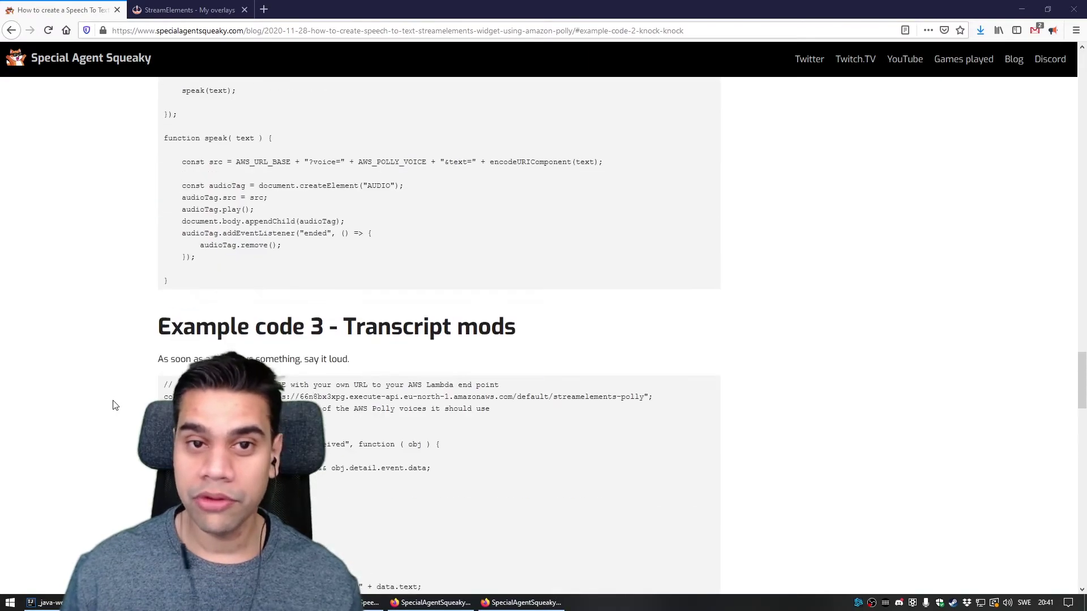
{"action": "scroll", "coordinate": [115, 405], "scroll_direction": "up", "scroll_amount": 20}
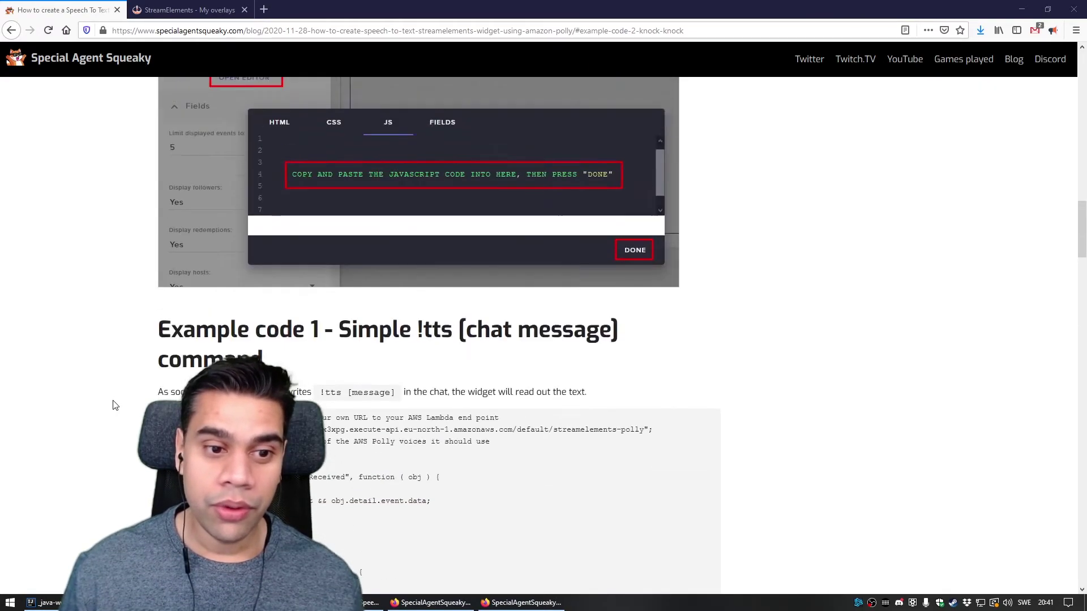
{"action": "scroll", "coordinate": [114, 406], "scroll_direction": "up", "scroll_amount": 5}
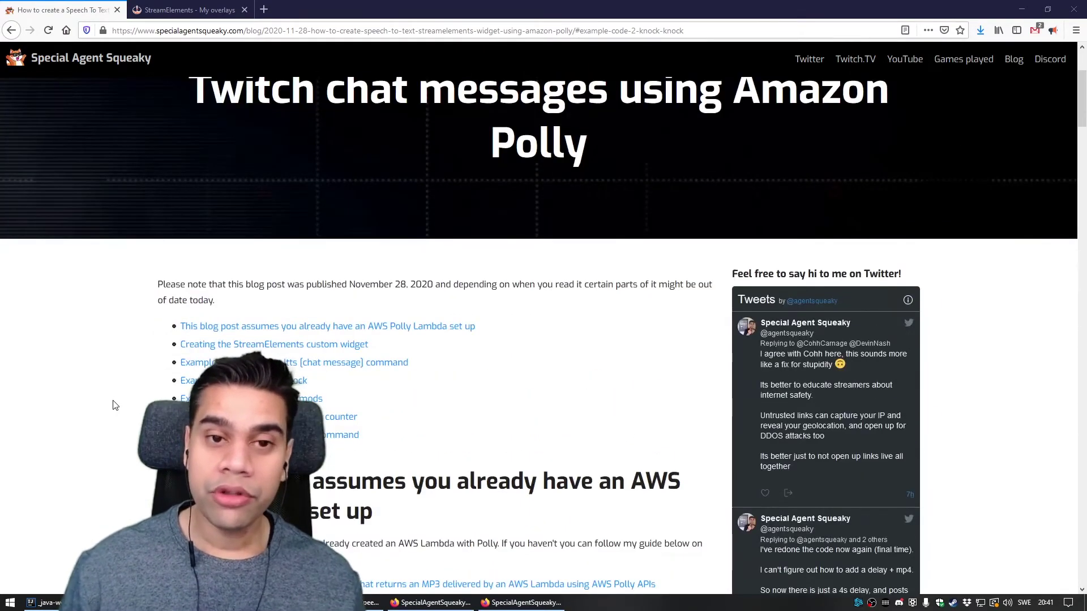
{"action": "scroll", "coordinate": [115, 405], "scroll_direction": "down", "scroll_amount": 3}
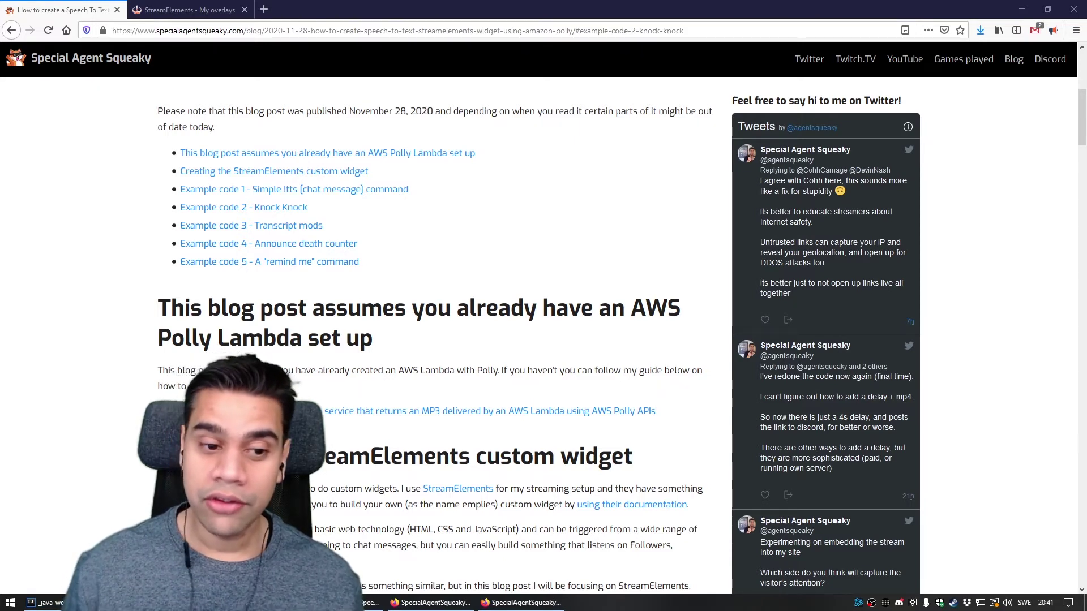
{"action": "scroll", "coordinate": [232, 314], "scroll_direction": "down", "scroll_amount": 1}
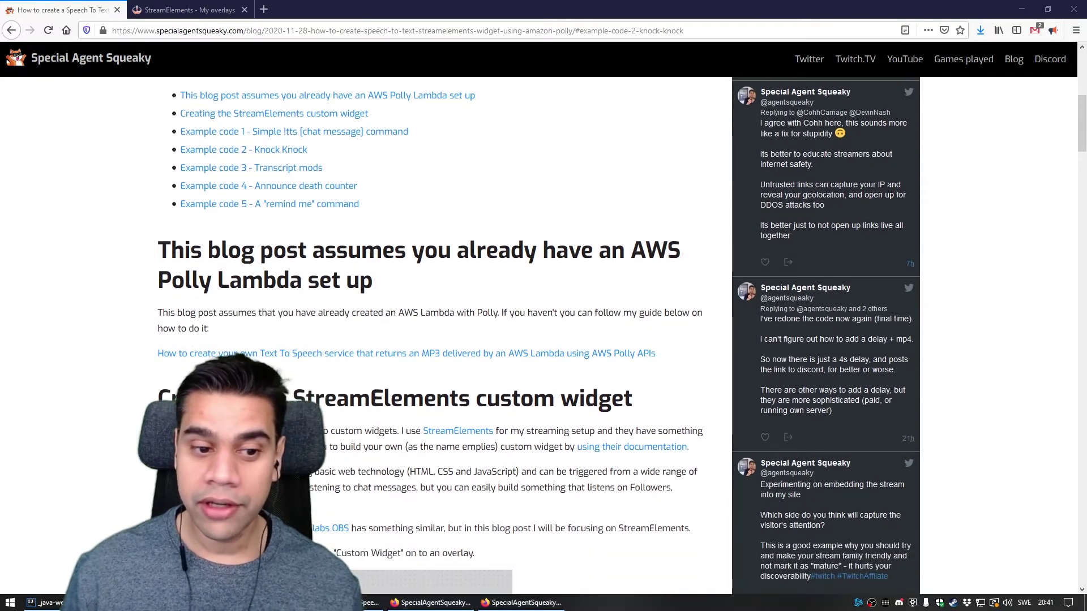
- Open the AWS Lambda and Polly Text To Speech guide and scroll through it
{"action": "left_click", "coordinate": [244, 353]}
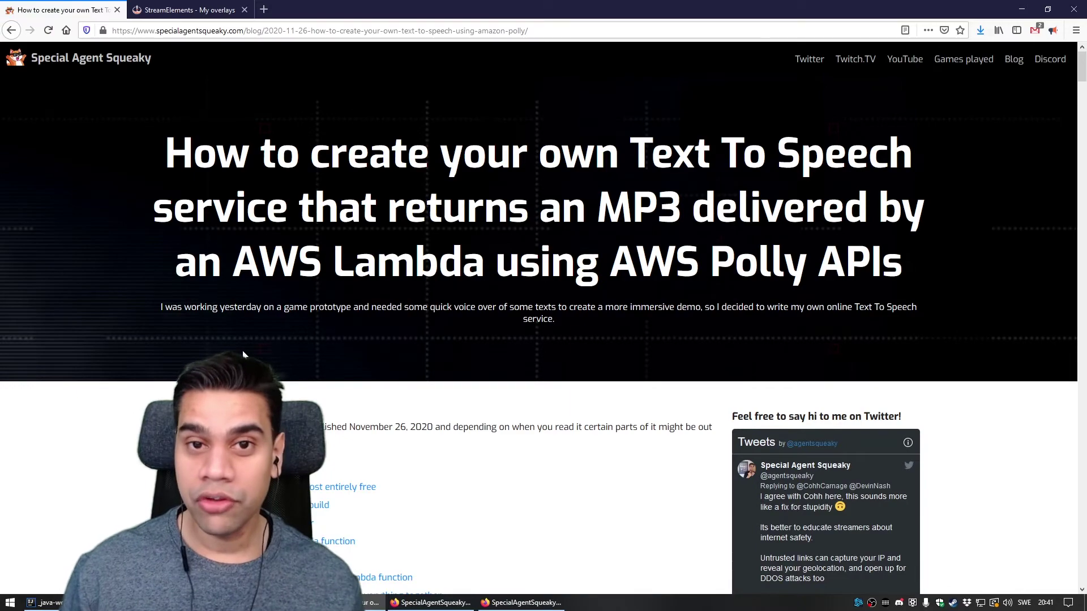
{"action": "scroll", "coordinate": [113, 361], "scroll_direction": "down", "scroll_amount": 15}
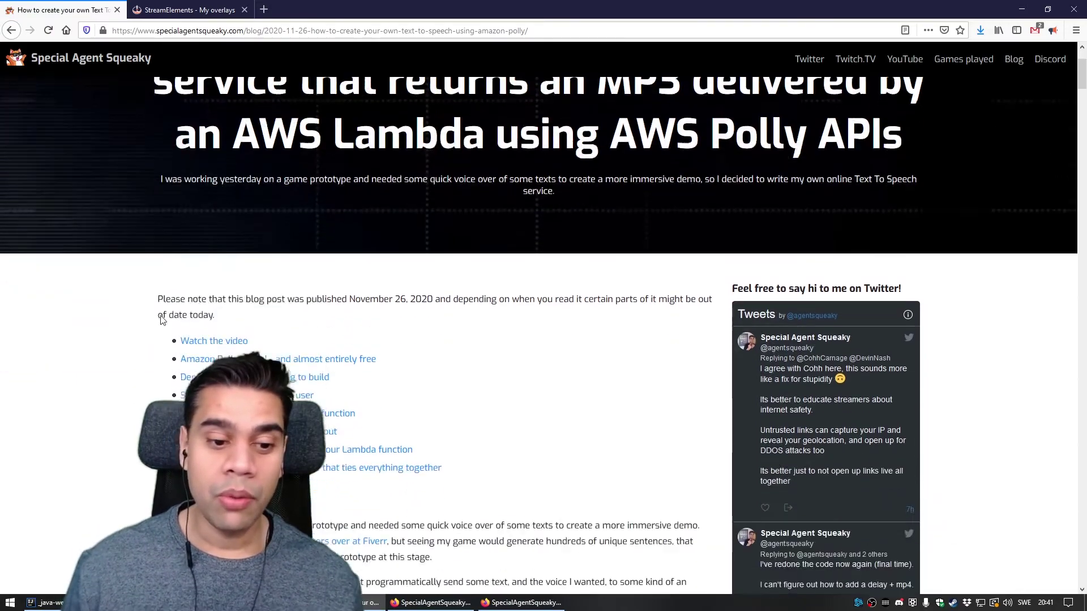
{"action": "scroll", "coordinate": [113, 361], "scroll_direction": "down", "scroll_amount": 10}
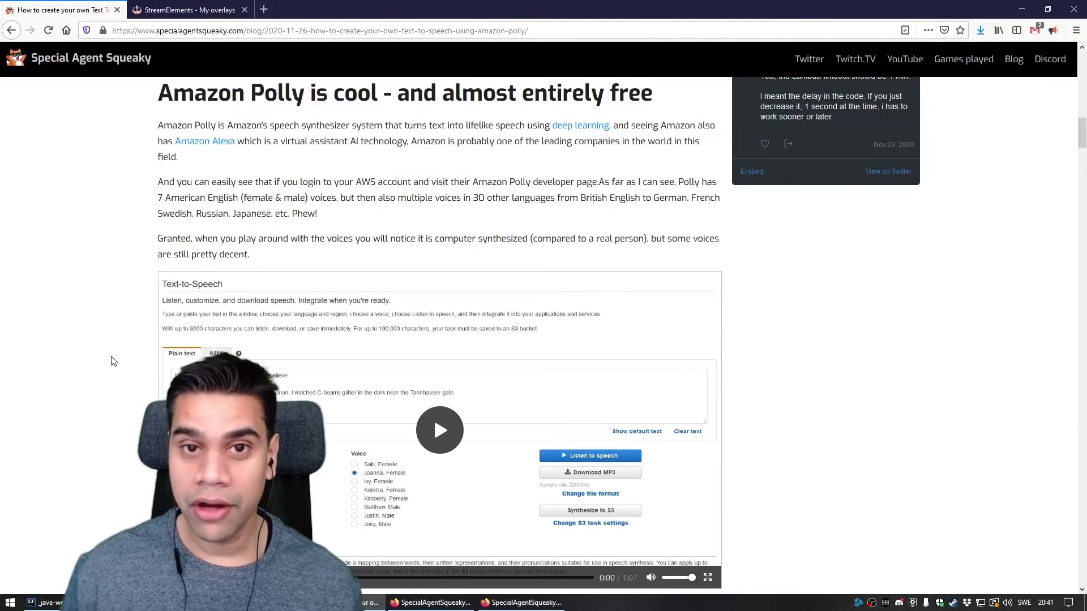
{"action": "scroll", "coordinate": [113, 361], "scroll_direction": "down", "scroll_amount": 3}
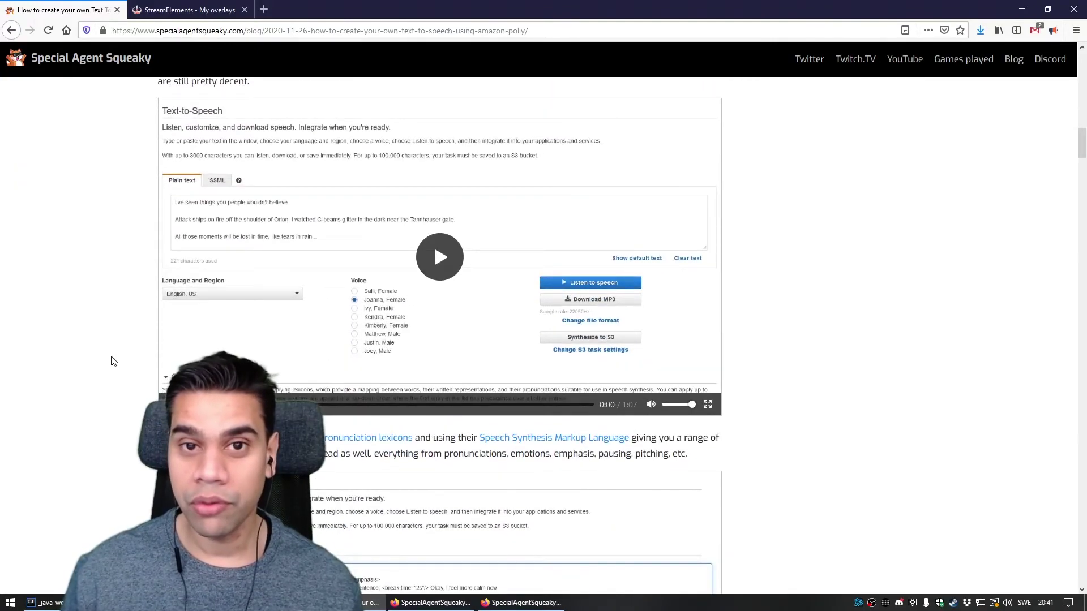
{"action": "scroll", "coordinate": [112, 361], "scroll_direction": "up", "scroll_amount": 10}
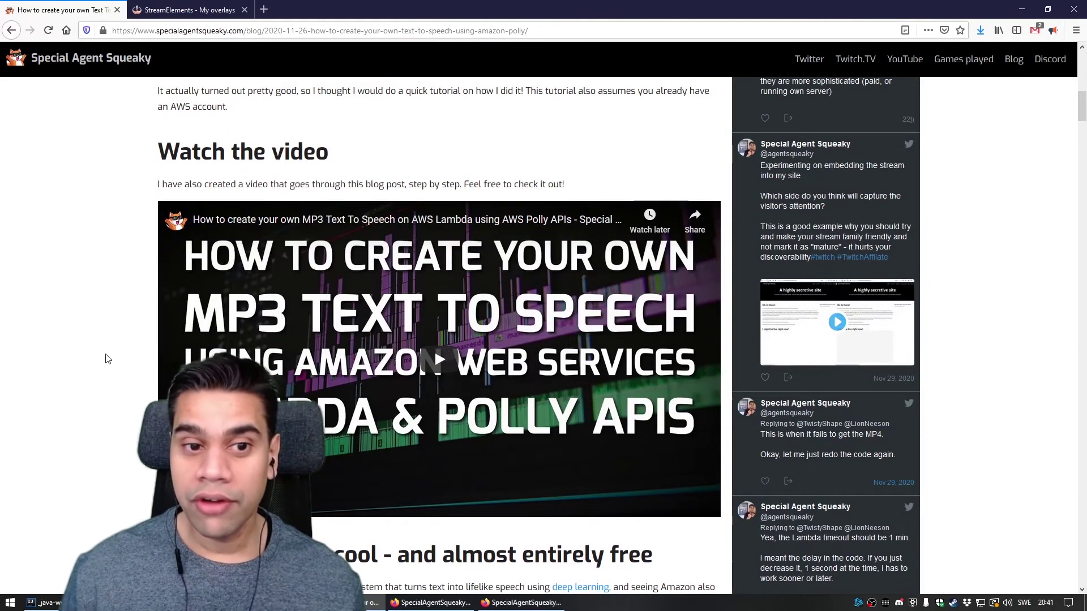
- Return to the StreamElements widget post's 'Creating the StreamElements custom widget' section, then switch to My overlays
{"action": "scroll", "coordinate": [107, 359], "scroll_direction": "up", "scroll_amount": 3}
{"action": "left_click", "coordinate": [11, 30]}
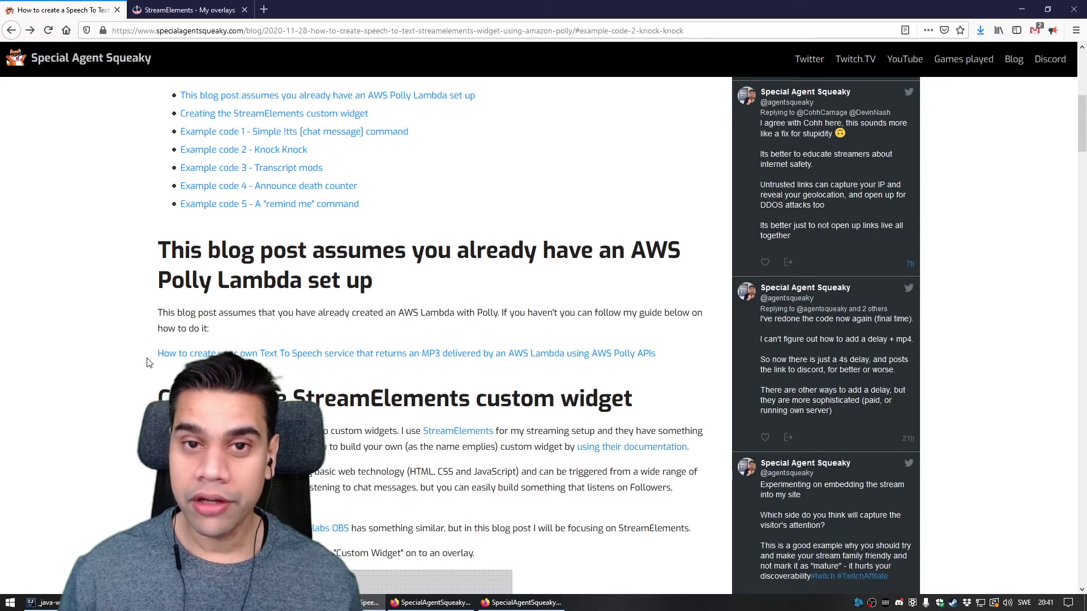
{"action": "scroll", "coordinate": [147, 363], "scroll_direction": "down", "scroll_amount": 3}
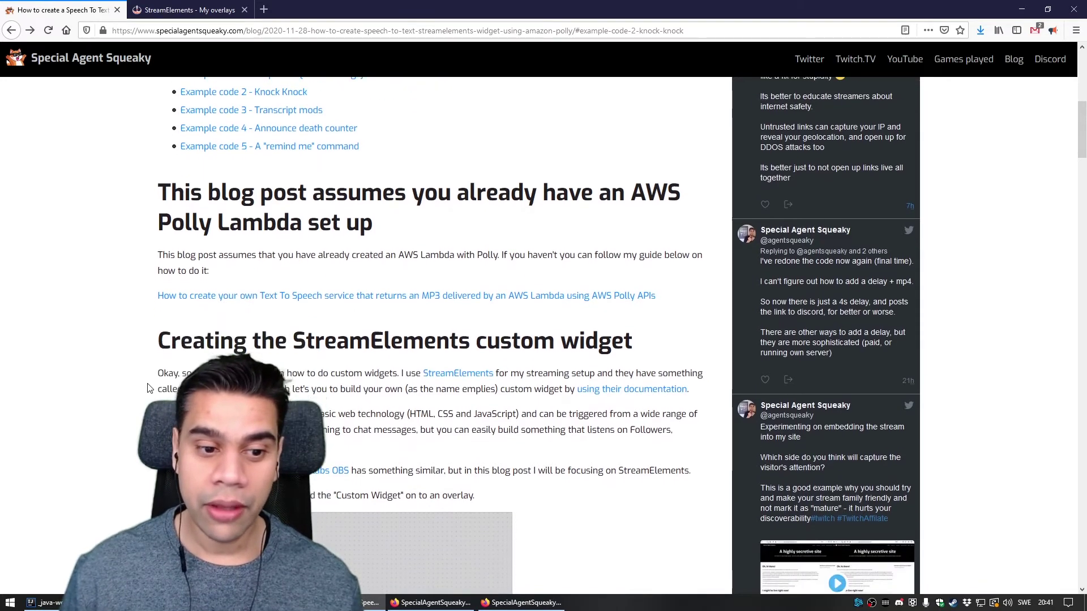
{"action": "left_click_drag", "start_coordinate": [190, 293], "coordinate": [401, 288]}
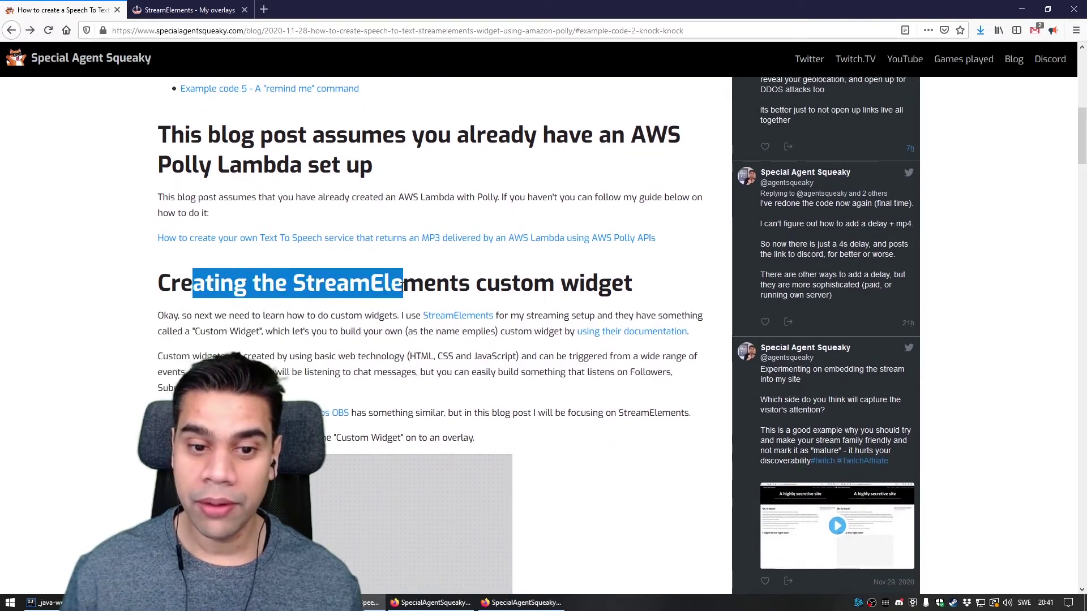
{"action": "left_click", "coordinate": [481, 295]}
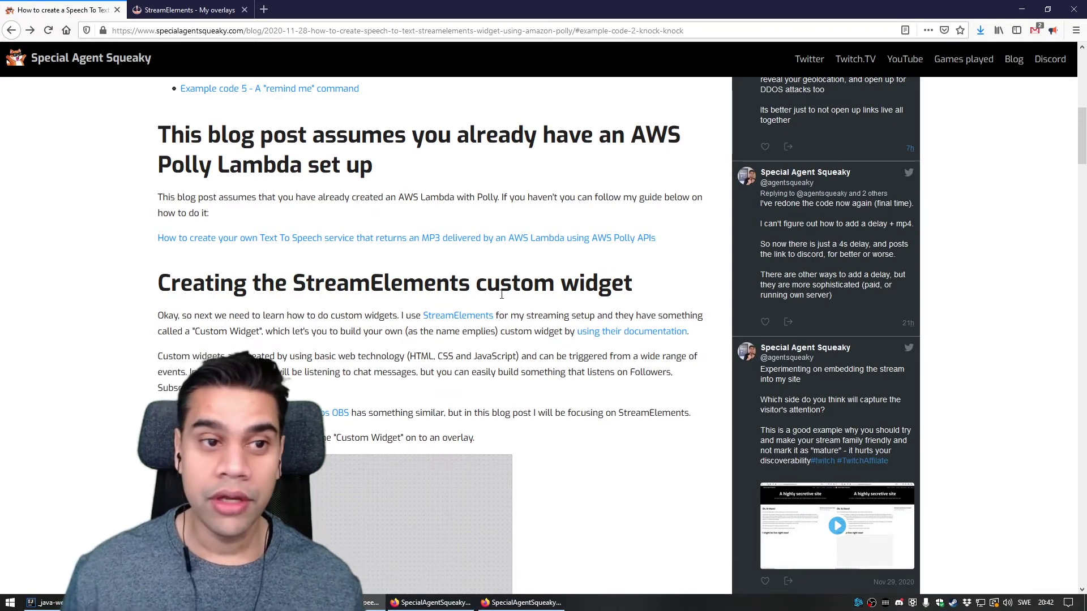
{"action": "left_click", "coordinate": [207, 16]}
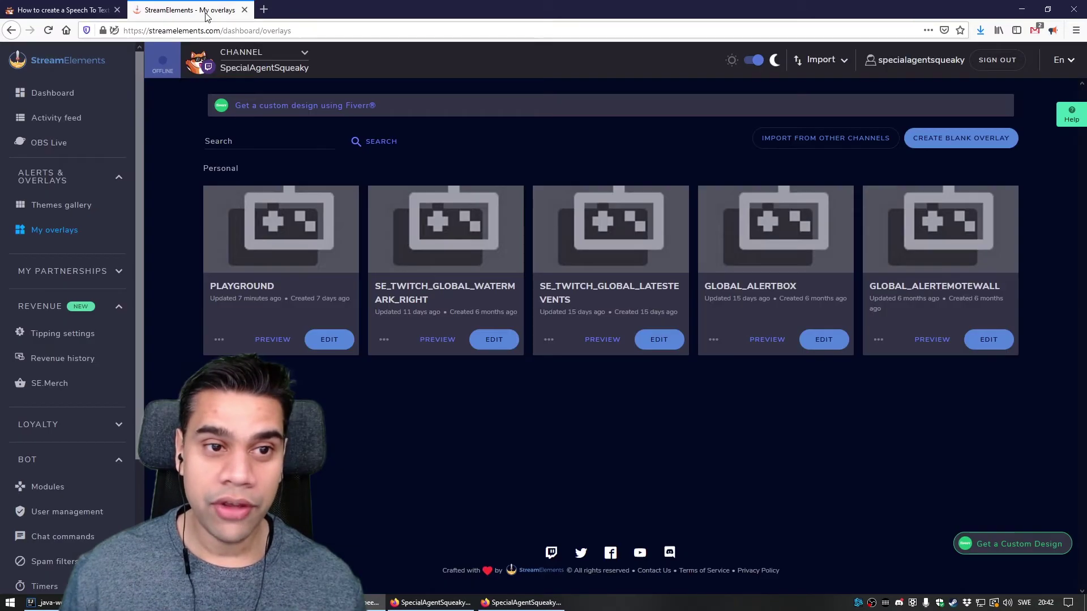
- Create a blank 1080p overlay, add a custom widget, and drag it toward the canvas middle
{"action": "left_click", "coordinate": [958, 144]}
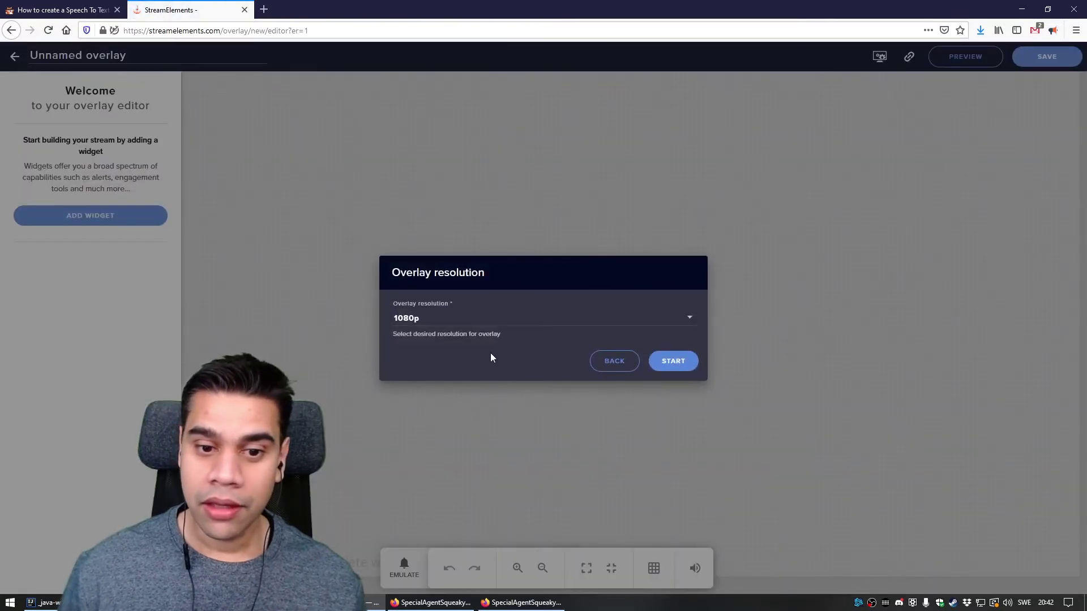
{"action": "left_click", "coordinate": [672, 361]}
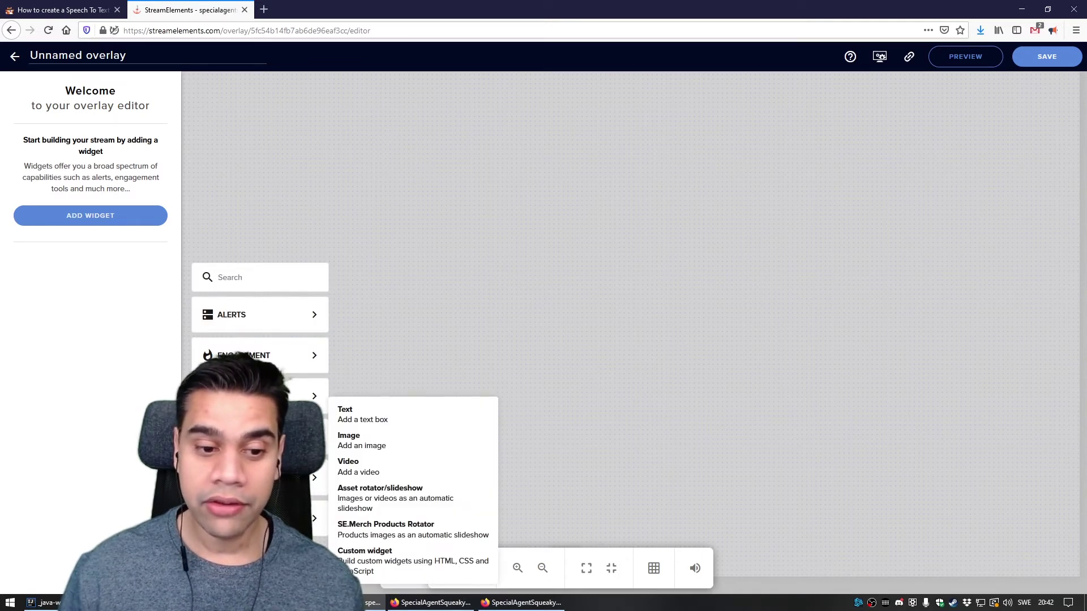
{"action": "left_click", "coordinate": [397, 565]}
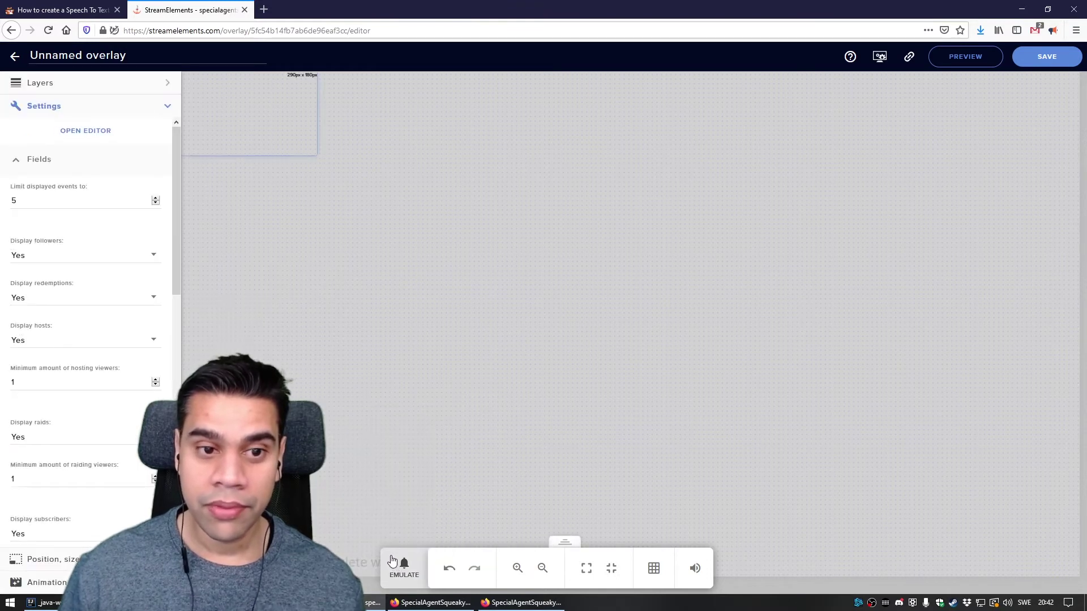
{"action": "left_click_drag", "start_coordinate": [238, 118], "coordinate": [444, 274]}
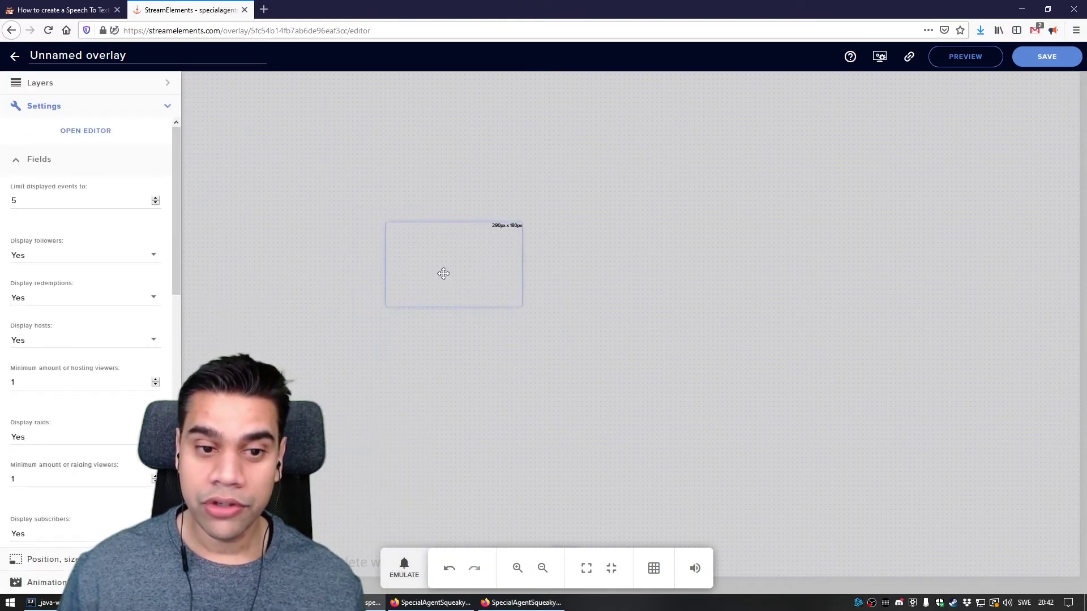
- Open the custom widget's code editor on the JS tab and place the caret in the code
{"action": "left_click", "coordinate": [95, 134]}
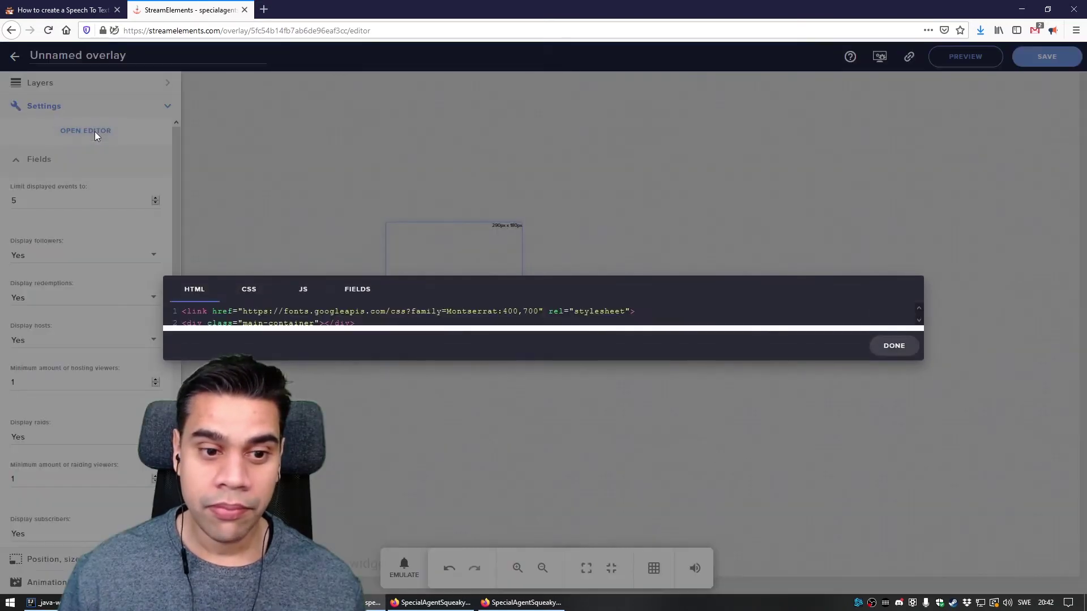
{"action": "left_click", "coordinate": [304, 295]}
{"action": "left_click", "coordinate": [328, 256]}
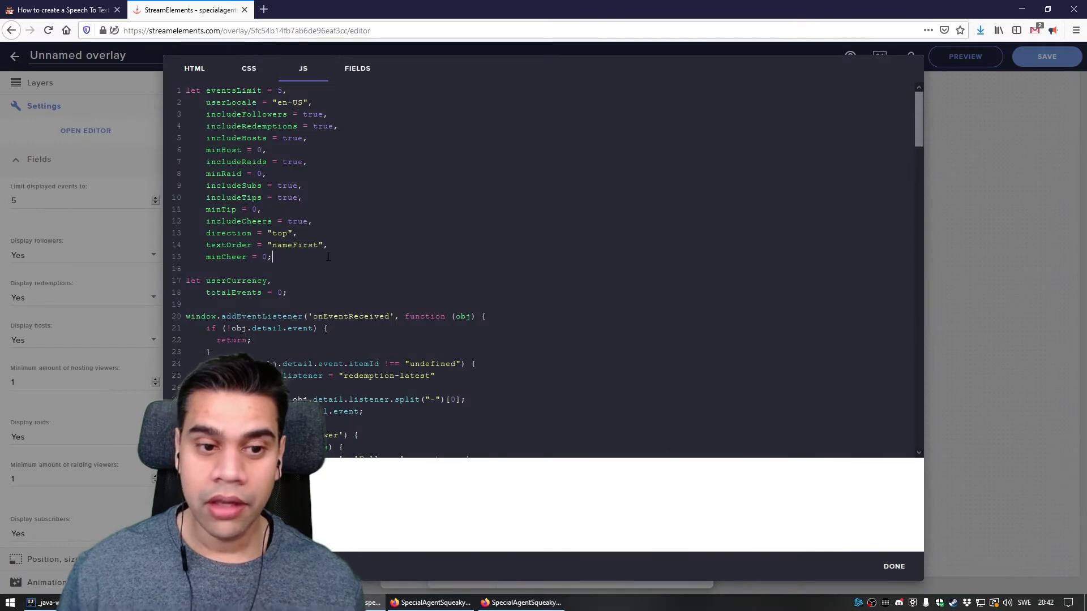
{"action": "left_click", "coordinate": [120, 5]}
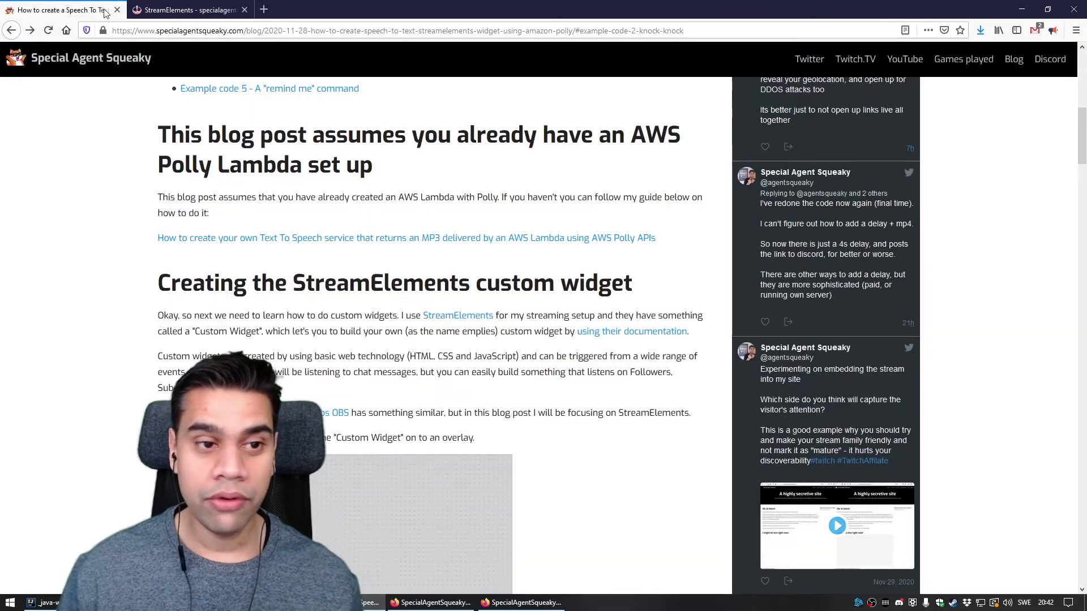
- Select the entire 'Example code 2 - Knock Knock' code block in the blog post
{"action": "left_click", "coordinate": [11, 30]}
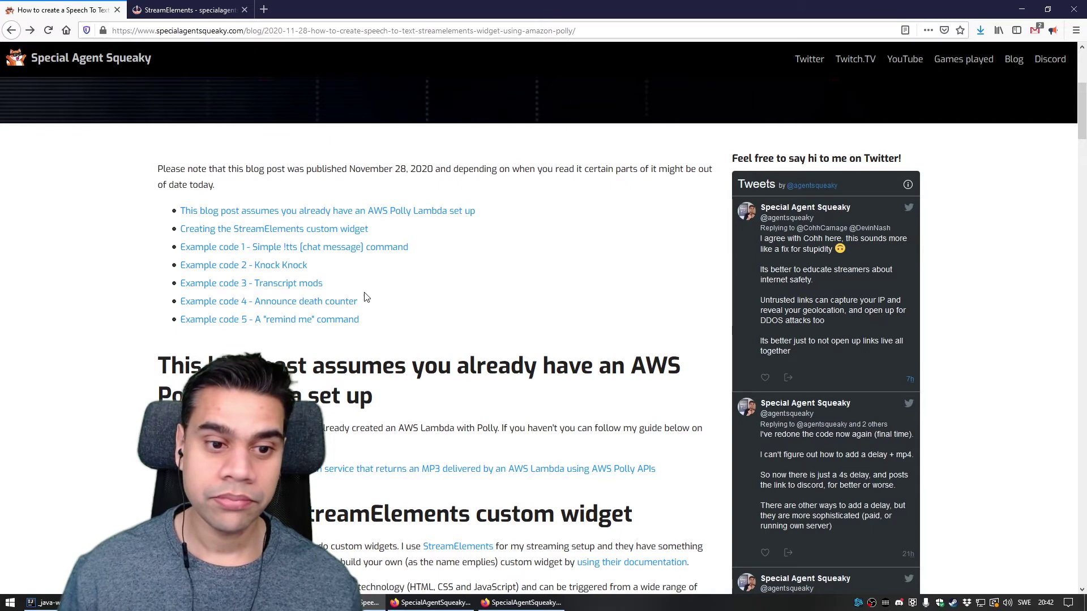
{"action": "left_click", "coordinate": [289, 274]}
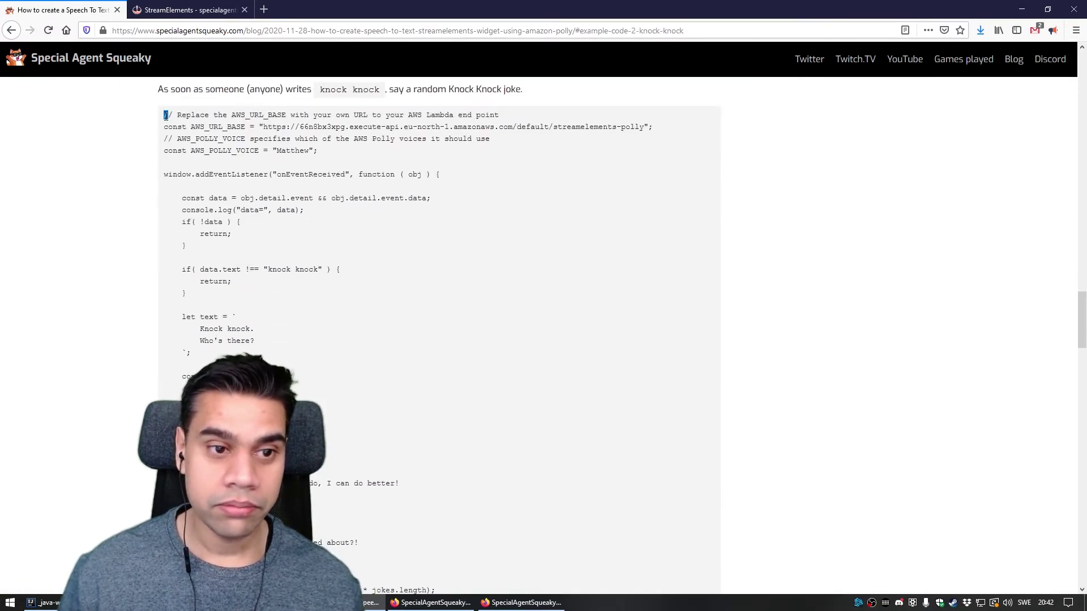
{"action": "left_click_drag", "start_coordinate": [165, 115], "coordinate": [181, 400]}
{"action": "left_click_drag", "start_coordinate": [165, 115], "coordinate": [226, 571]}
{"action": "scroll", "coordinate": [442, 323], "scroll_direction": "down", "scroll_amount": 2}
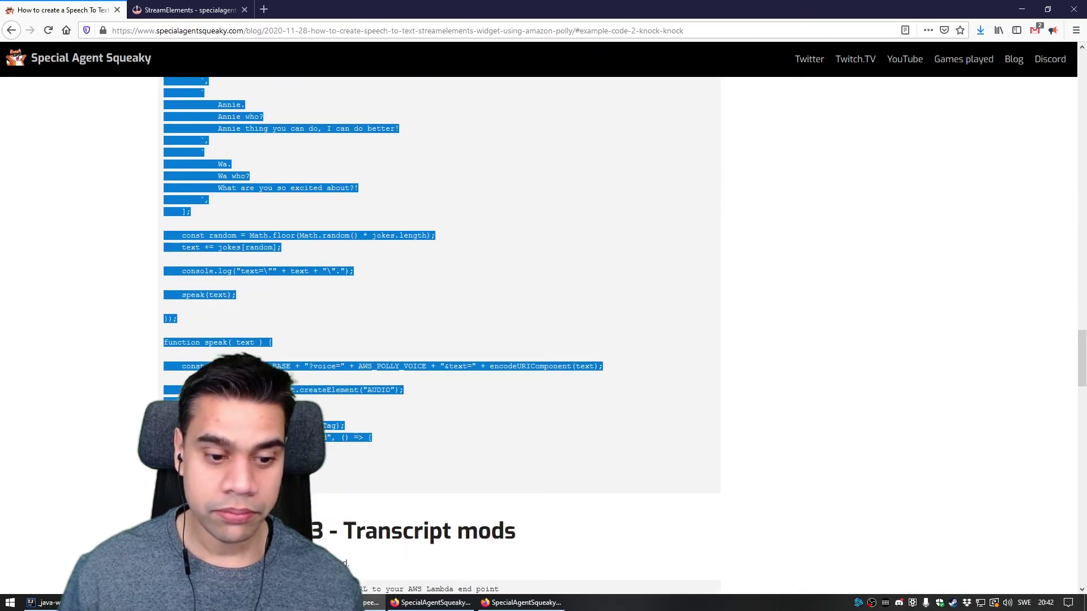
{"action": "left_click", "coordinate": [187, 7]}
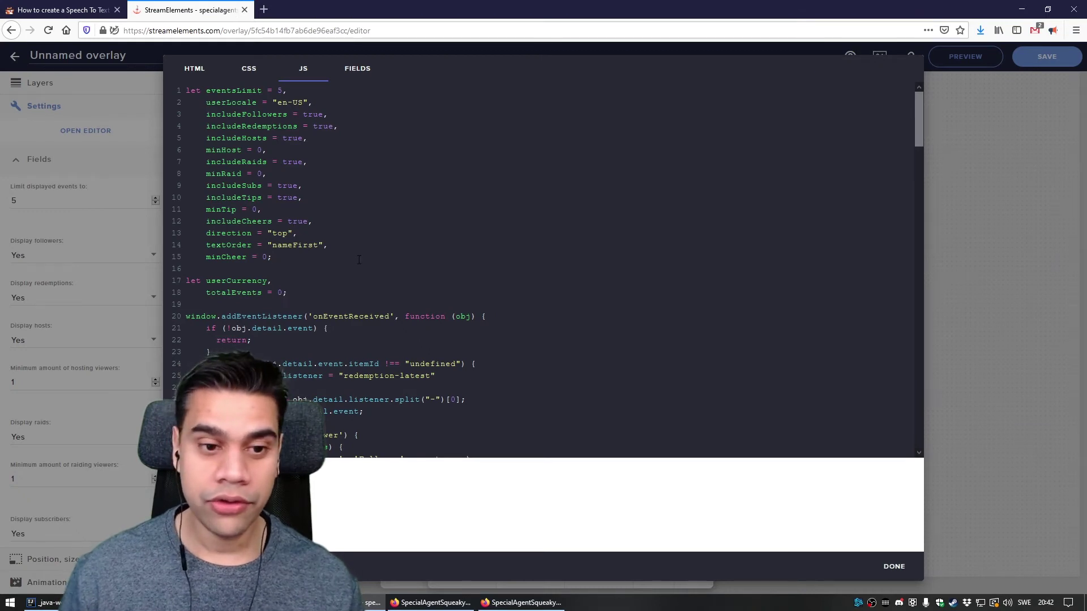
- Replace the custom widget's JavaScript with the pasted knock-knock code and close the editor
{"action": "key", "text": "ctrl+a"}
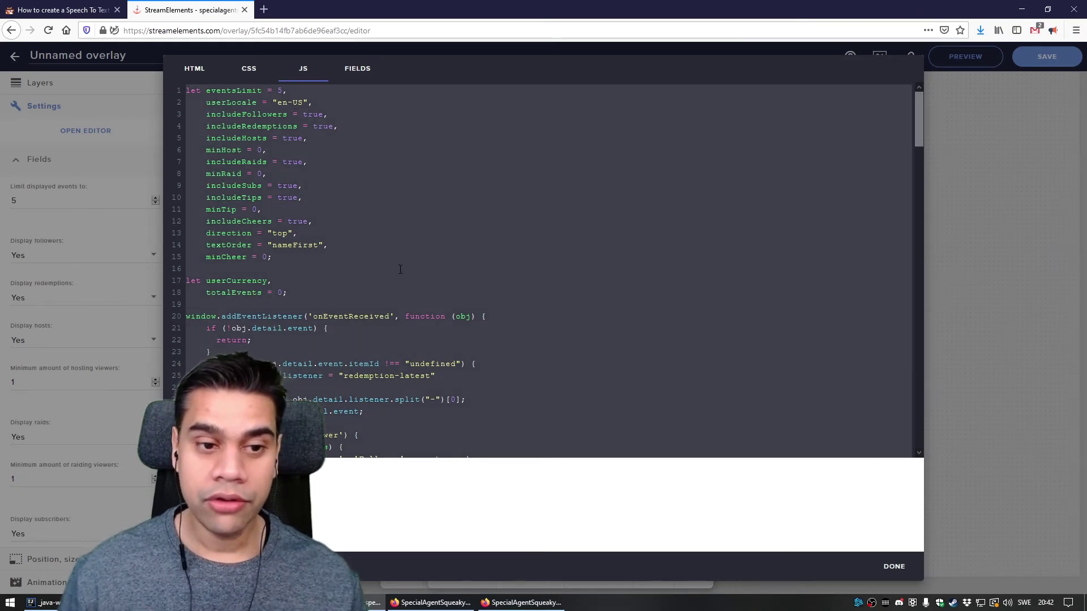
{"action": "key", "text": "ctrl+v"}
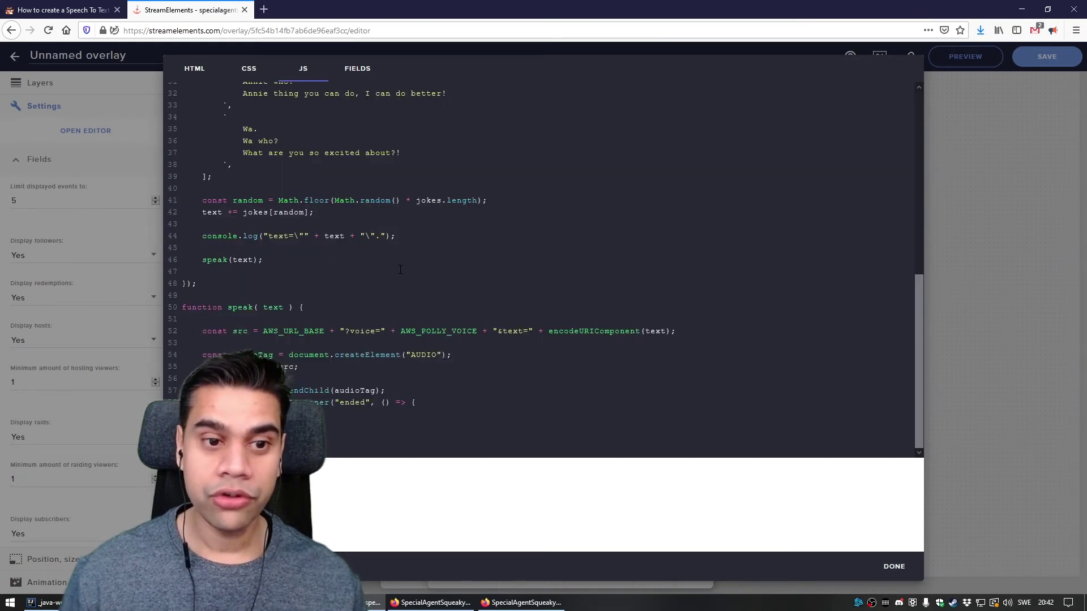
{"action": "left_click", "coordinate": [894, 567]}
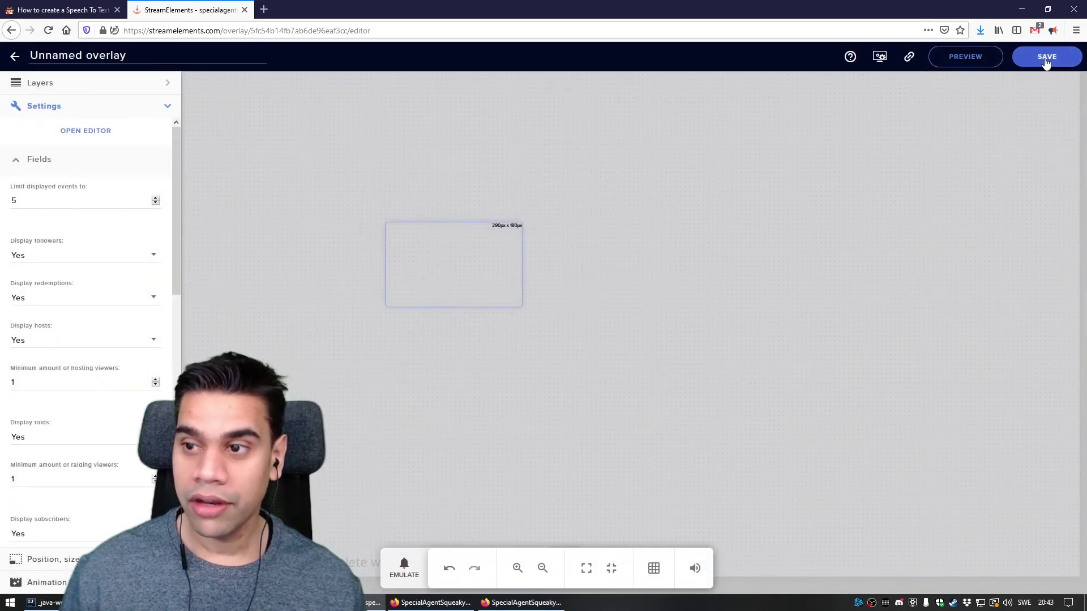
- Save the overlay under the name 'Test', then reopen the custom widget's code editor
{"action": "left_click", "coordinate": [1045, 58]}
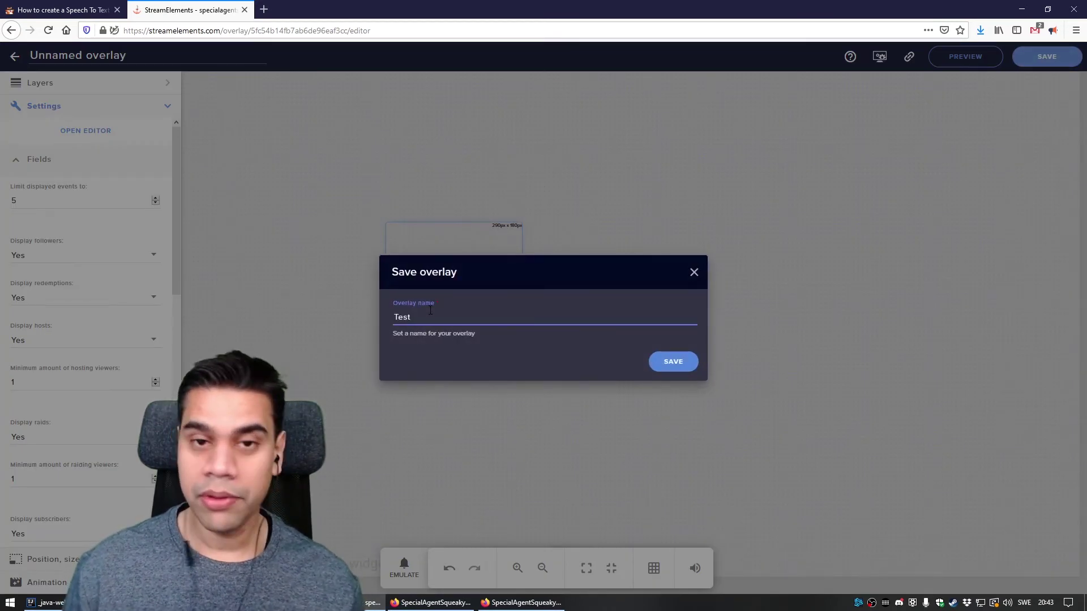
{"action": "left_click", "coordinate": [687, 372]}
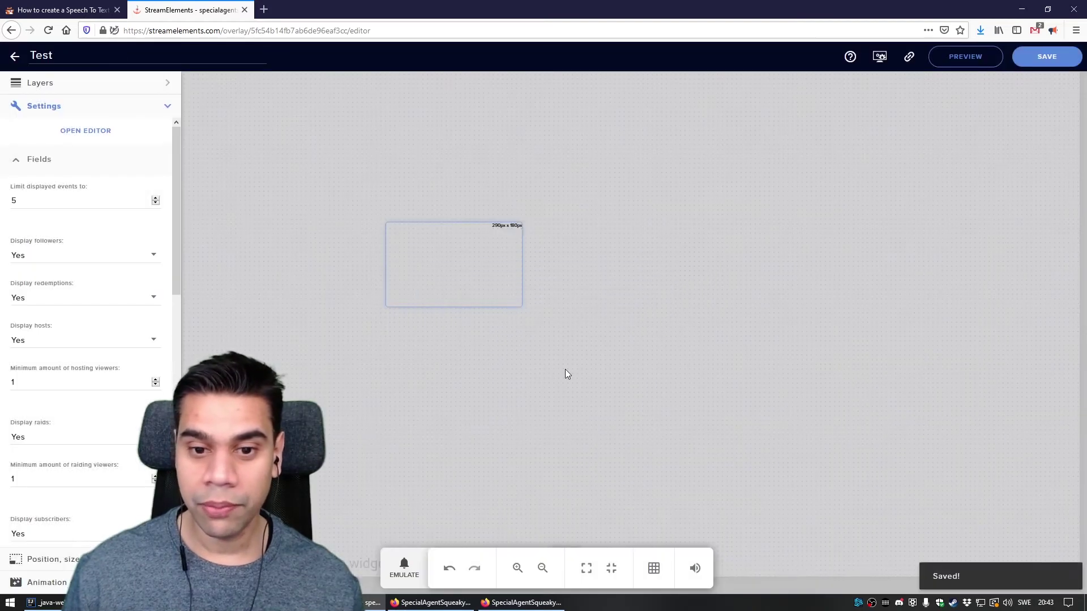
{"action": "left_click", "coordinate": [479, 261]}
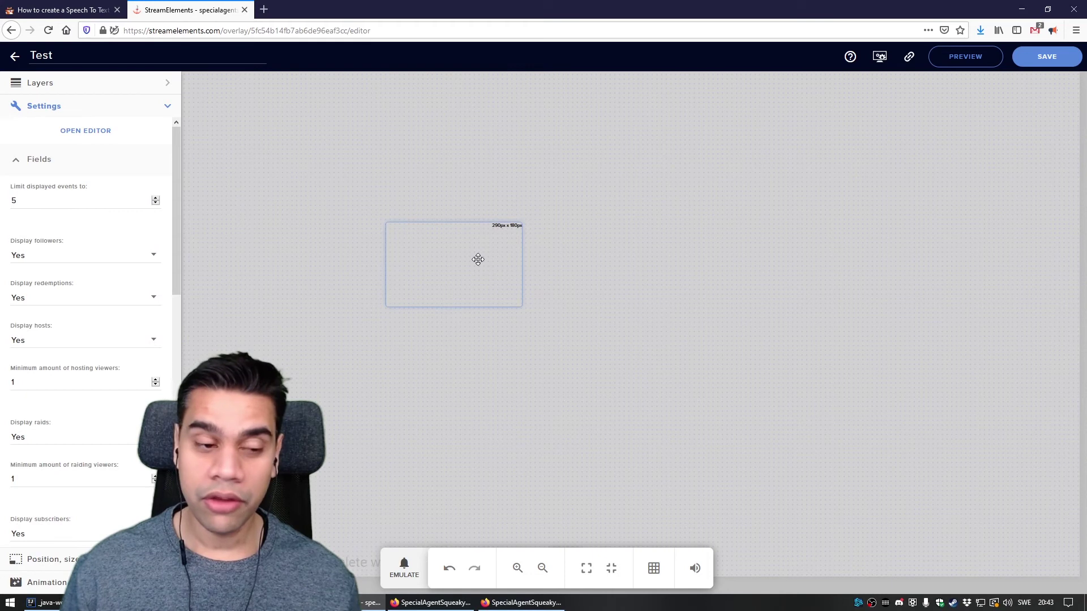
{"action": "left_click", "coordinate": [105, 134]}
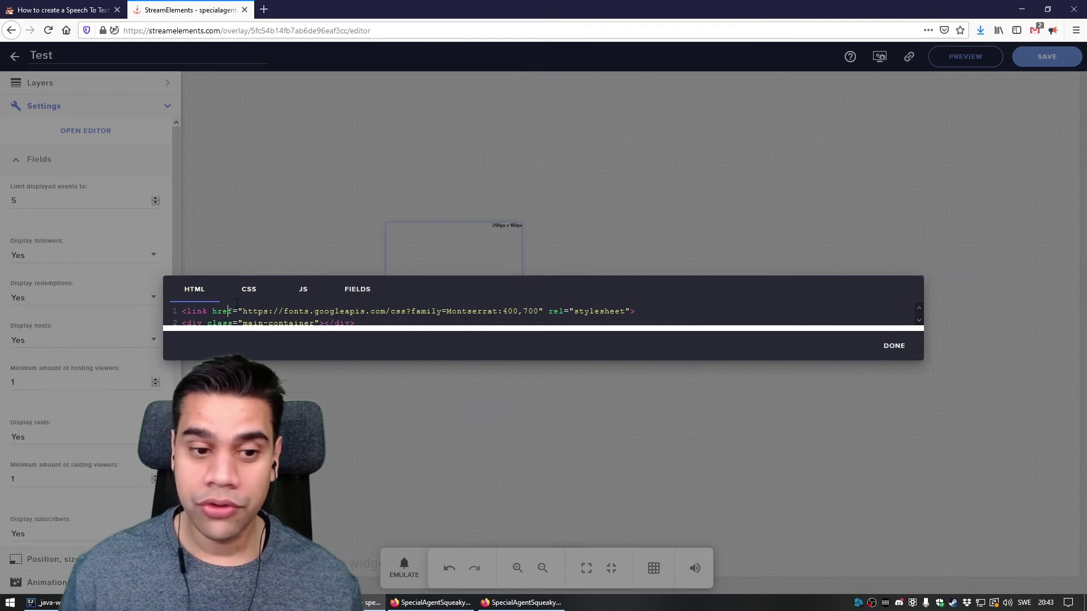
- Delete all of the widget's FIELDS JSON, leaving only the knock-knock JavaScript
{"action": "left_click", "coordinate": [249, 288]}
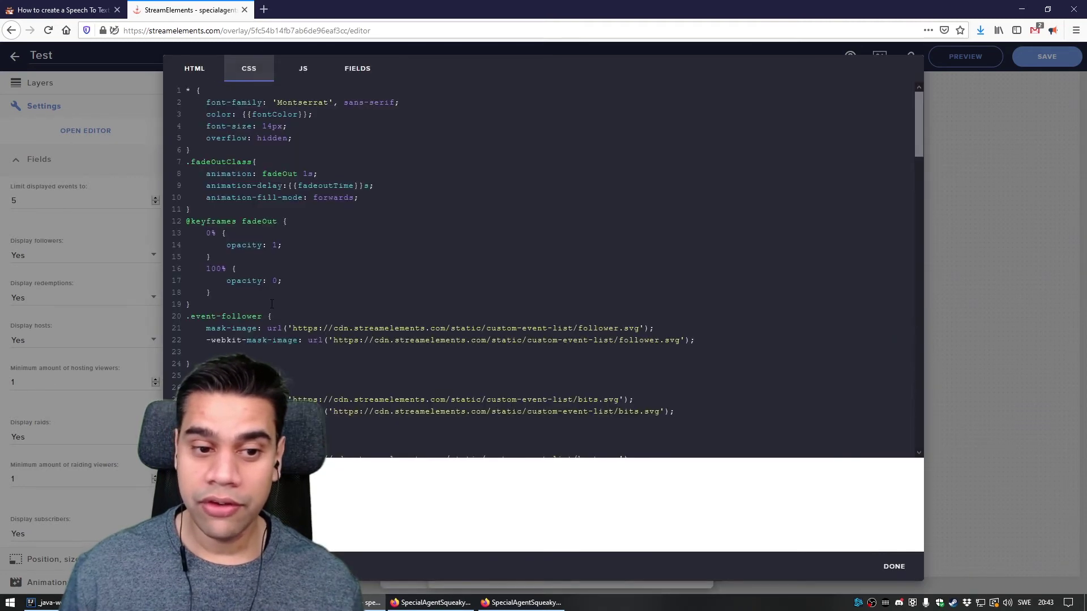
{"action": "left_click", "coordinate": [359, 70]}
{"action": "left_click", "coordinate": [322, 241]}
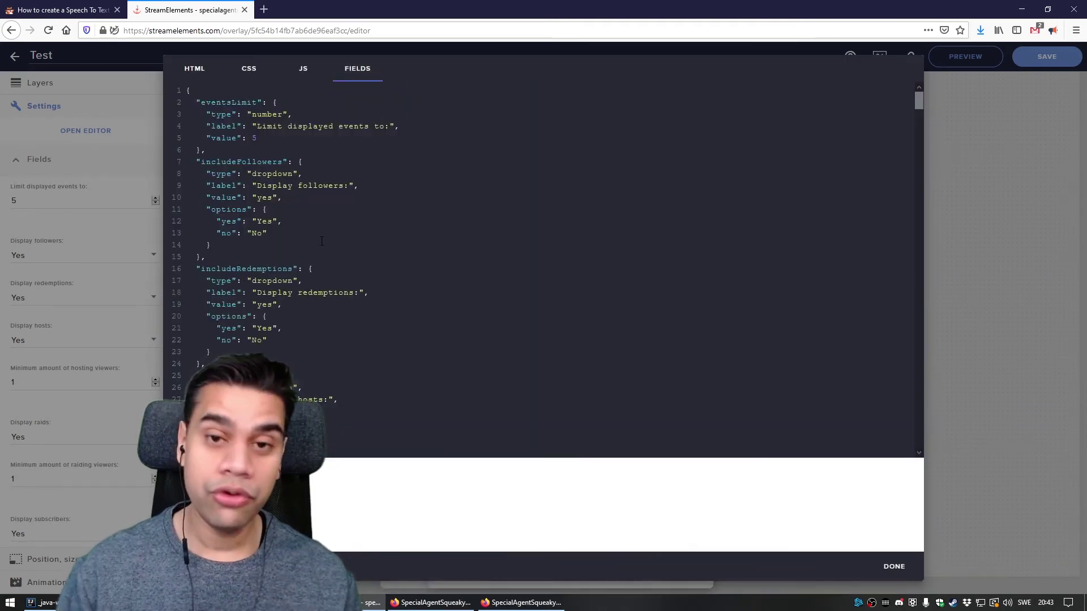
{"action": "key", "text": "ctrl+a"}
{"action": "key", "text": "BackSpace"}
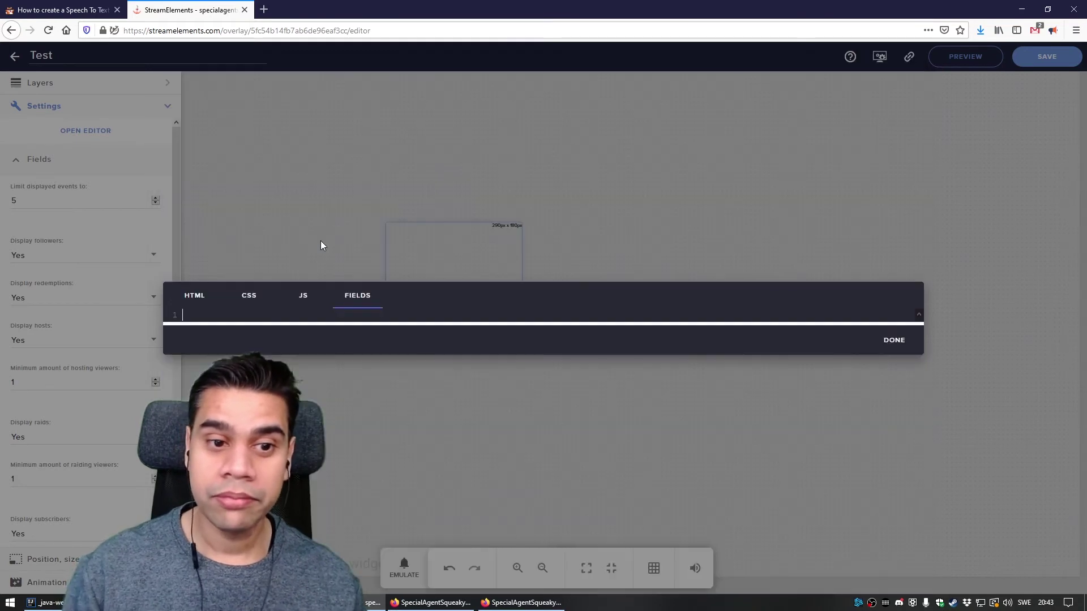
{"action": "left_click", "coordinate": [311, 297]}
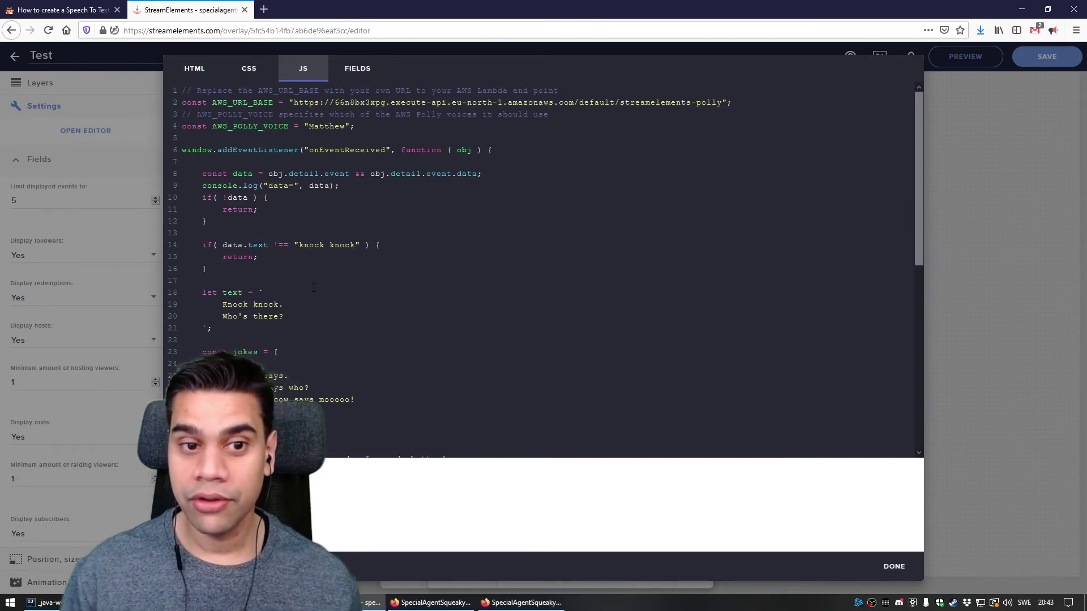
- Review the AWS Lambda URL and Matthew voice in the JavaScript, then close the editor
{"action": "left_click", "coordinate": [322, 234]}
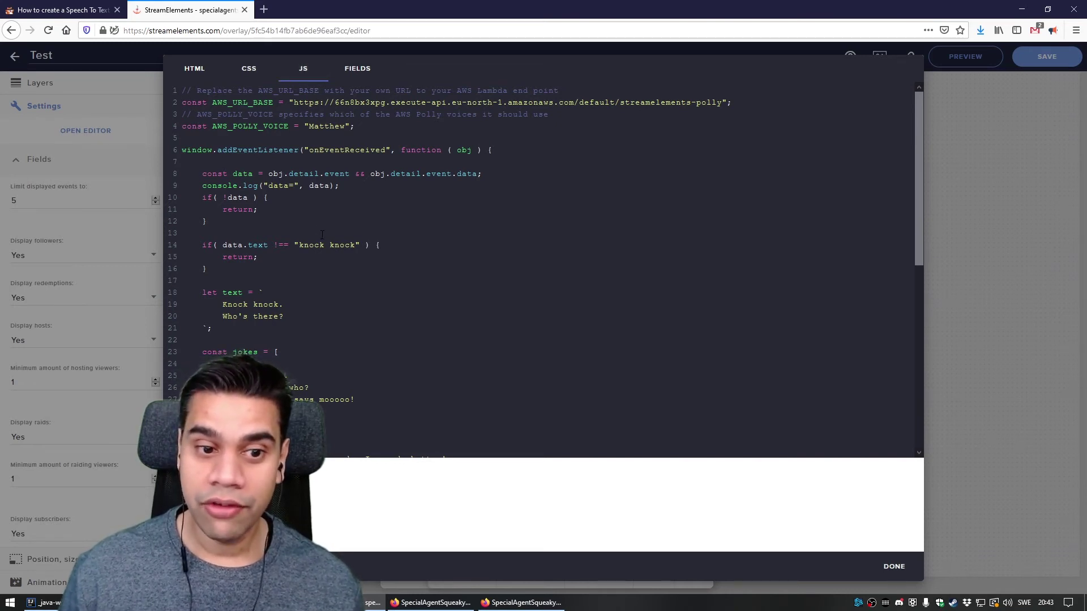
{"action": "scroll", "coordinate": [322, 233], "scroll_direction": "down", "scroll_amount": 5}
{"action": "scroll", "coordinate": [365, 327], "scroll_direction": "up", "scroll_amount": 5}
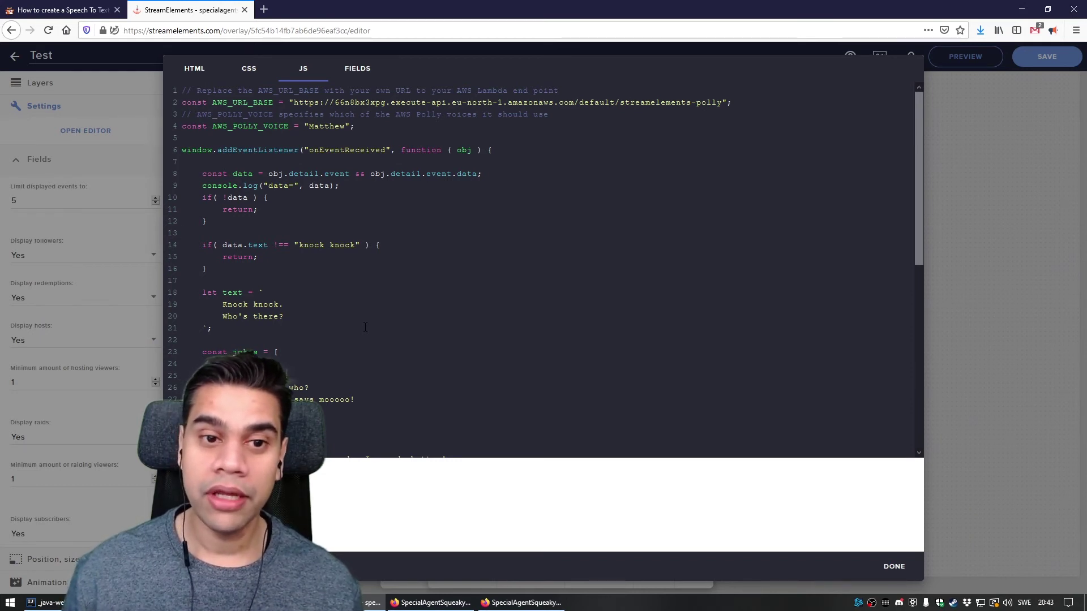
{"action": "left_click_drag", "start_coordinate": [292, 104], "coordinate": [726, 103]}
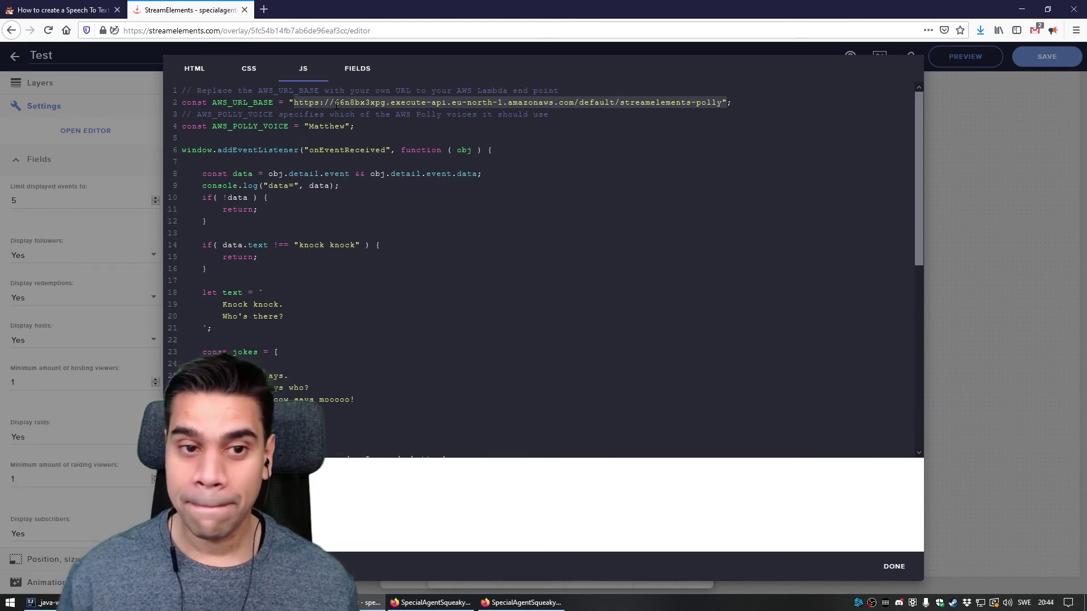
{"action": "double_click", "coordinate": [327, 126]}
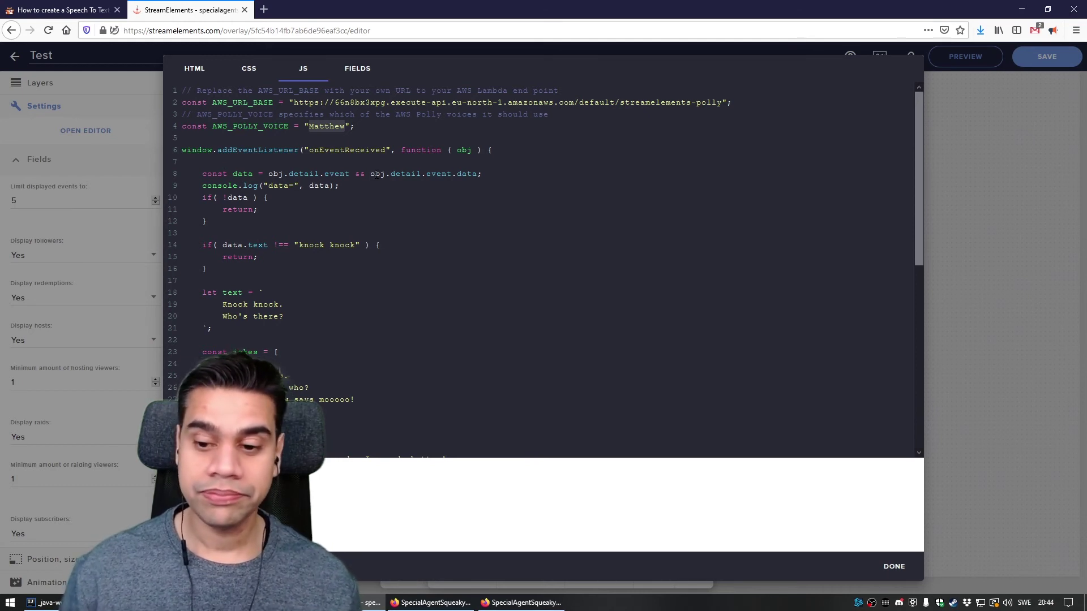
{"action": "left_click", "coordinate": [893, 567]}
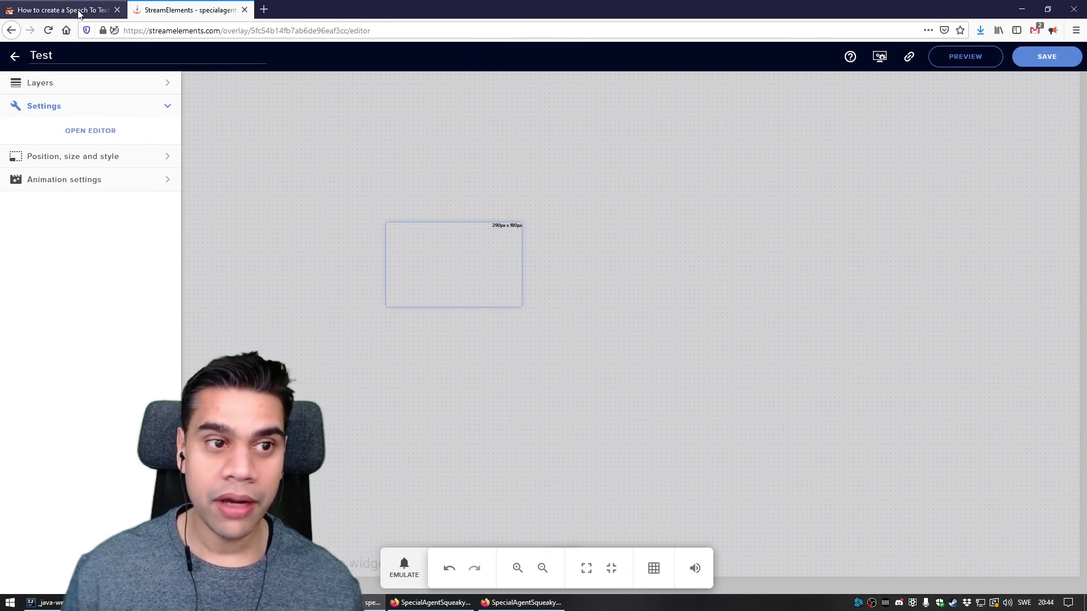
{"action": "left_click", "coordinate": [78, 13]}
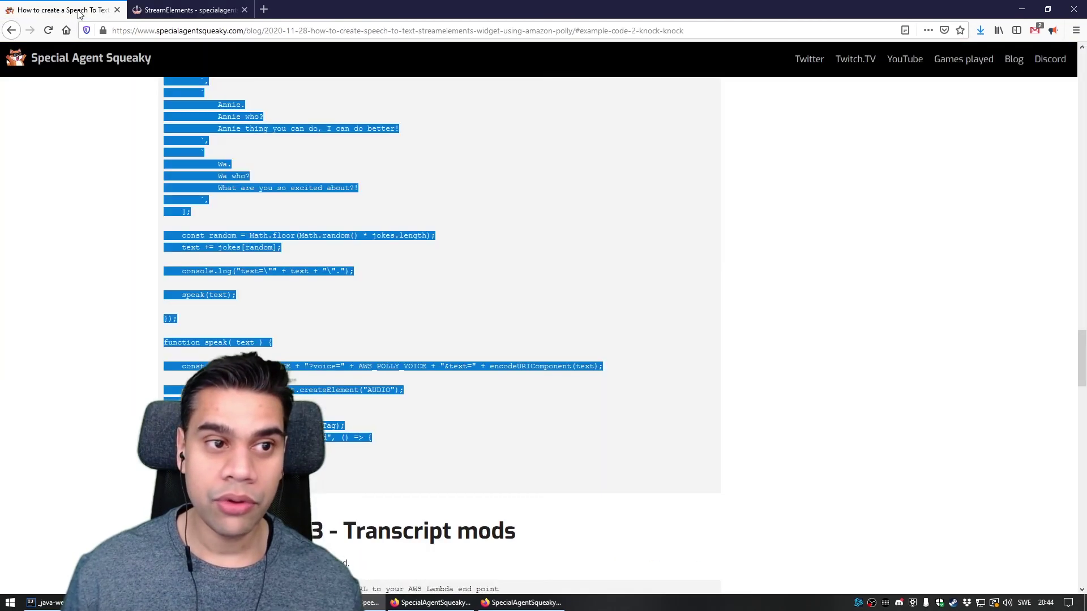
- Send the message 'knock knock' in the Twitch stream chat
{"action": "left_click", "coordinate": [448, 603]}
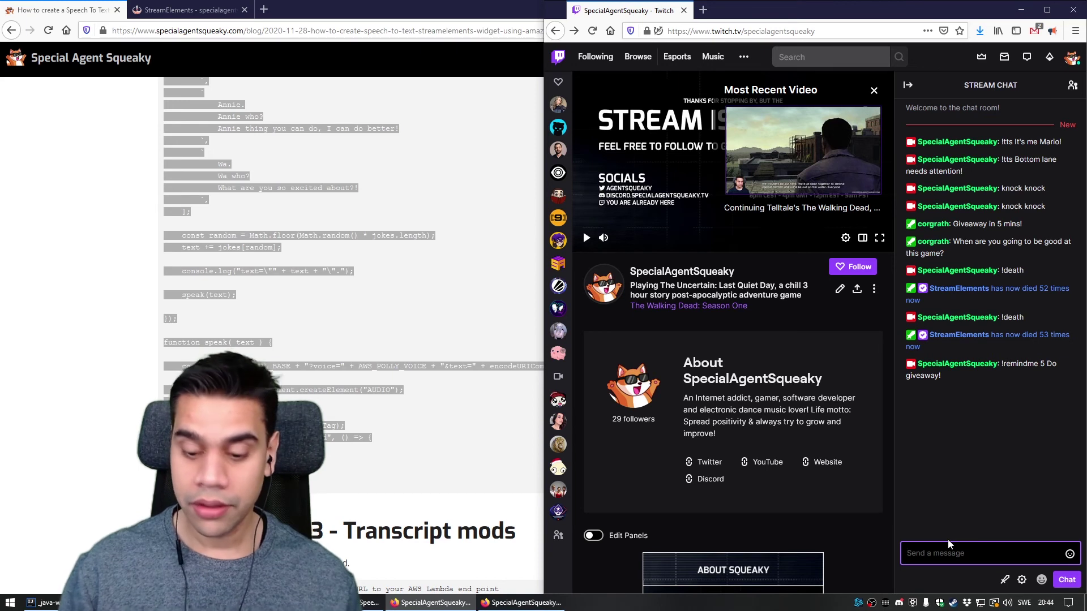
{"action": "type", "text": "knock knock"}
{"action": "key", "text": "Return"}
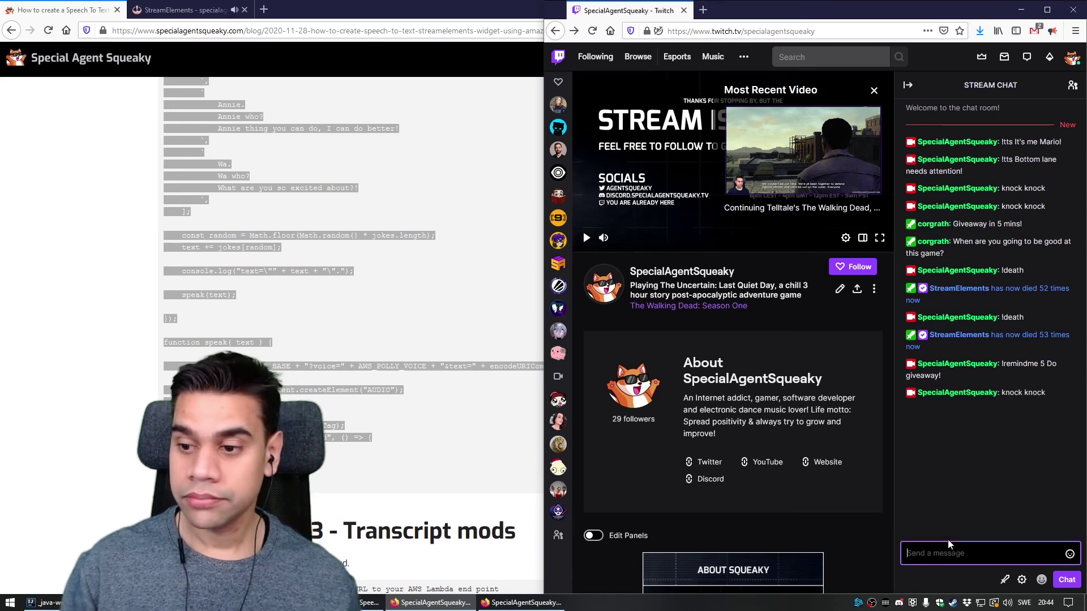